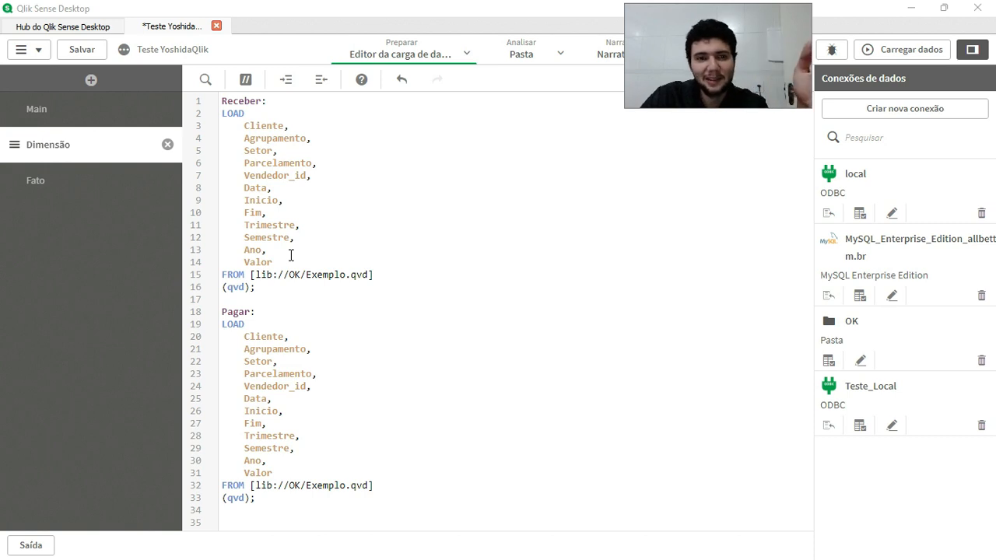
Alias the Cliente field as Fornecedor in the Pagar table's LOAD statement.
{"action": "left_click", "coordinate": [274, 151]}
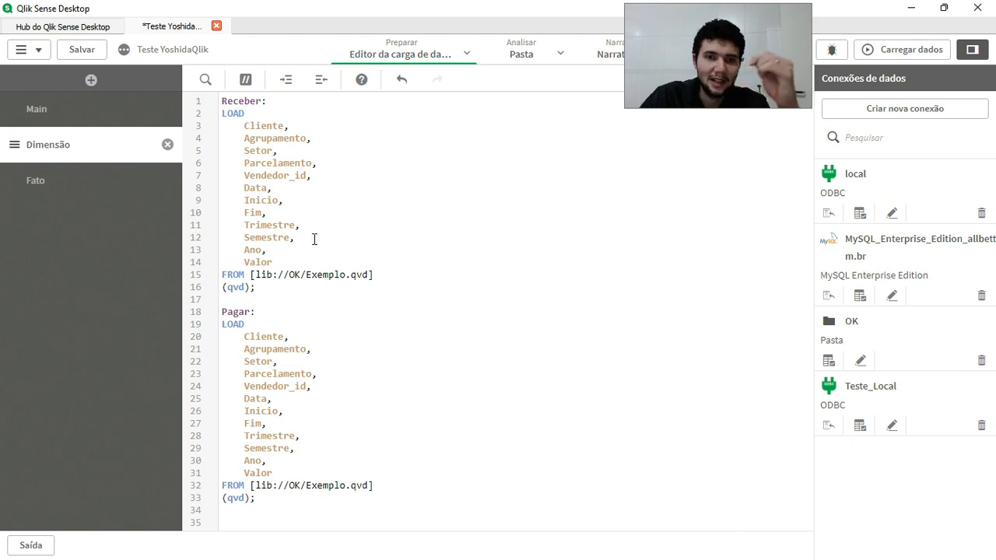
{"action": "left_click", "coordinate": [256, 131]}
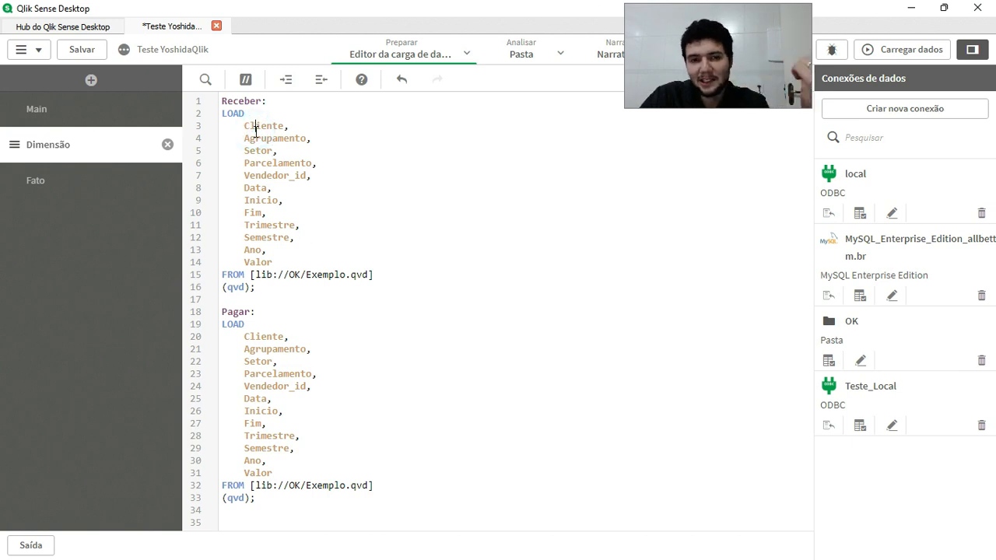
{"action": "left_click", "coordinate": [274, 339]}
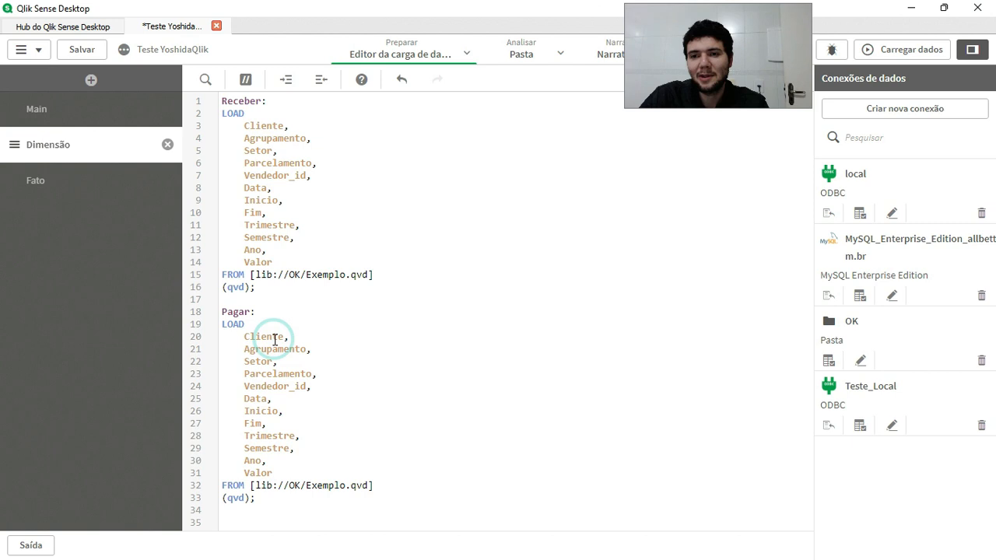
{"action": "left_click", "coordinate": [240, 338]}
{"action": "left_click", "coordinate": [288, 338]}
{"action": "type", "text": "as"}
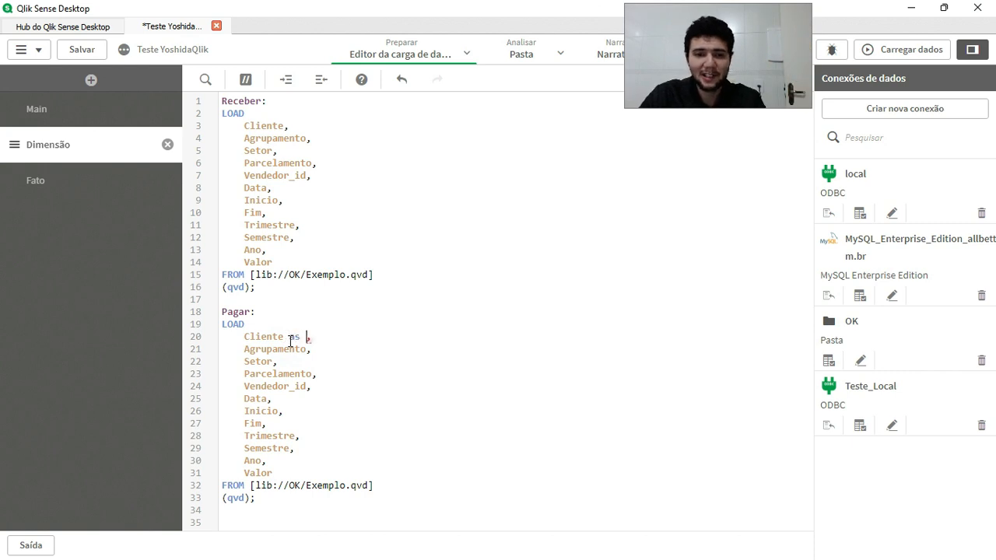
{"action": "type", "text": " Fornecedor"}
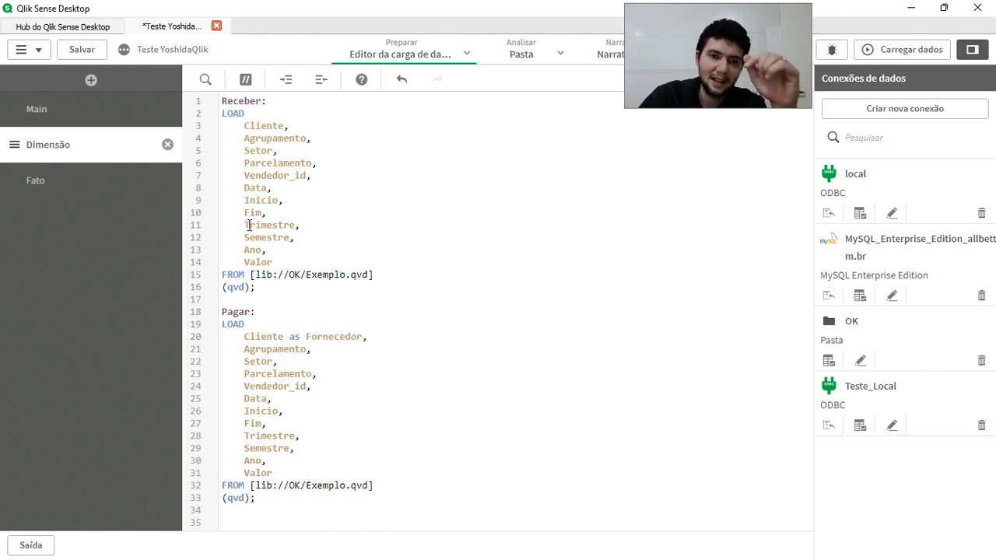
{"action": "left_click", "coordinate": [335, 334]}
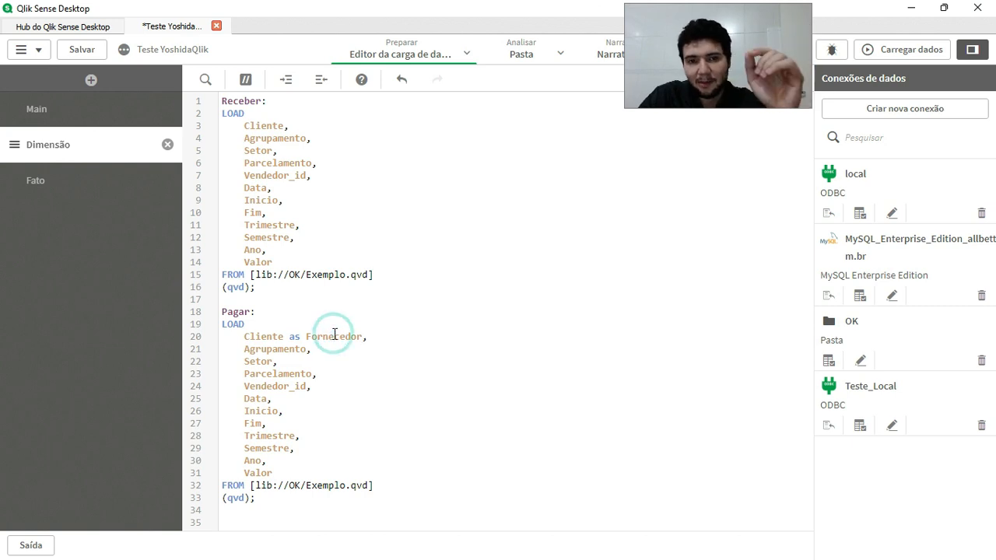
{"action": "left_click", "coordinate": [296, 202]}
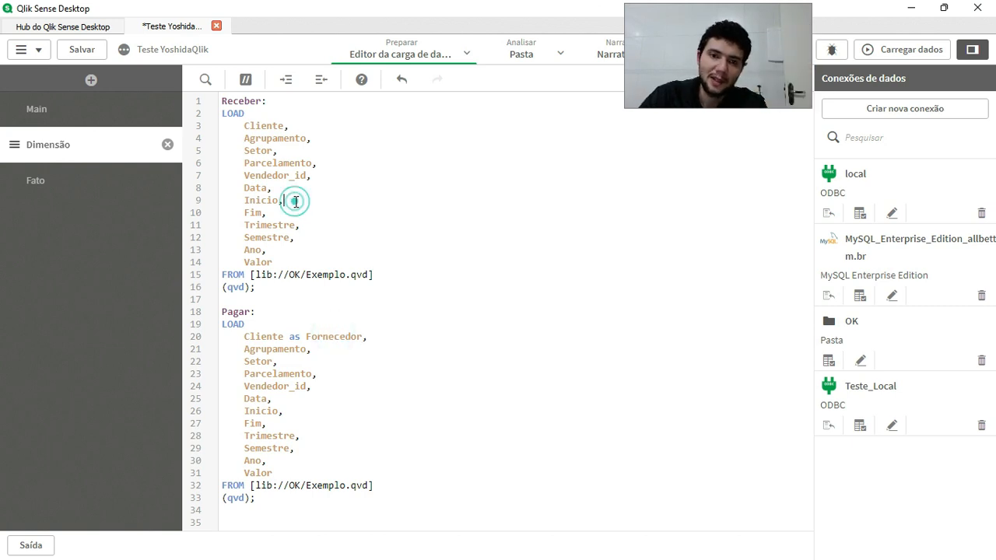
{"action": "double_click", "coordinate": [239, 101]}
{"action": "type", "text": "Fato:"}
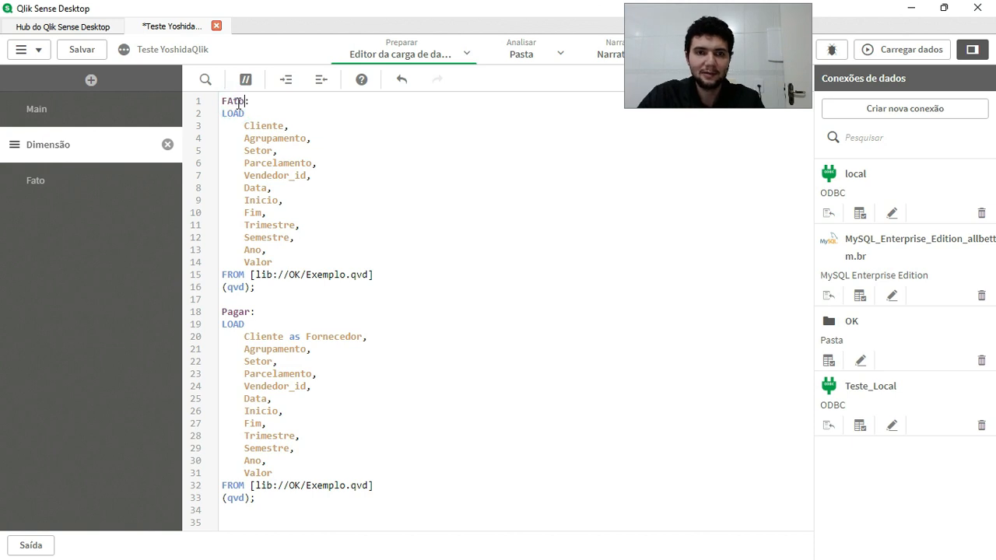
{"action": "key", "text": "BackSpace"}
{"action": "key", "text": "BackSpace"}
{"action": "key", "text": "BackSpace"}
{"action": "key", "text": "BackSpace"}
{"action": "type", "text": "Re"}
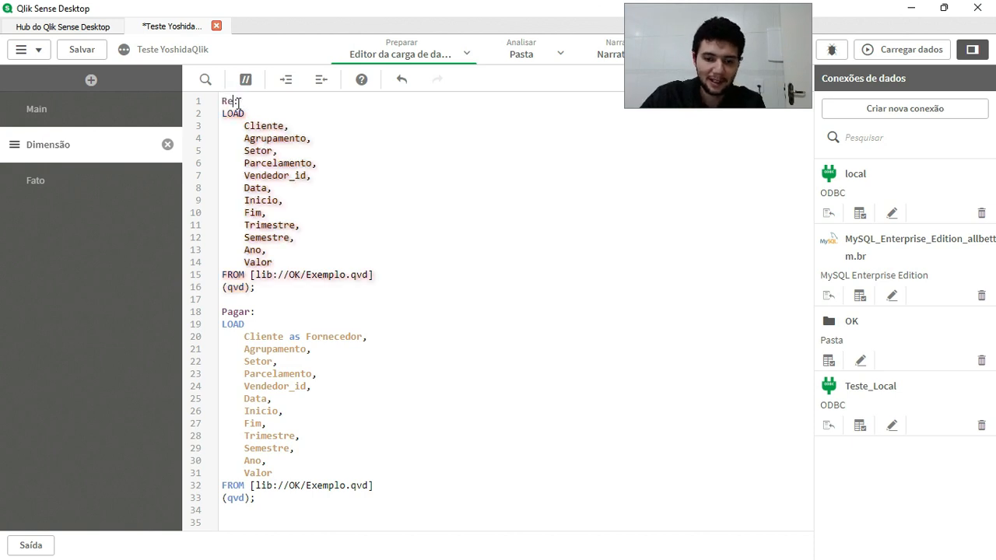
{"action": "type", "text": "ceber:"}
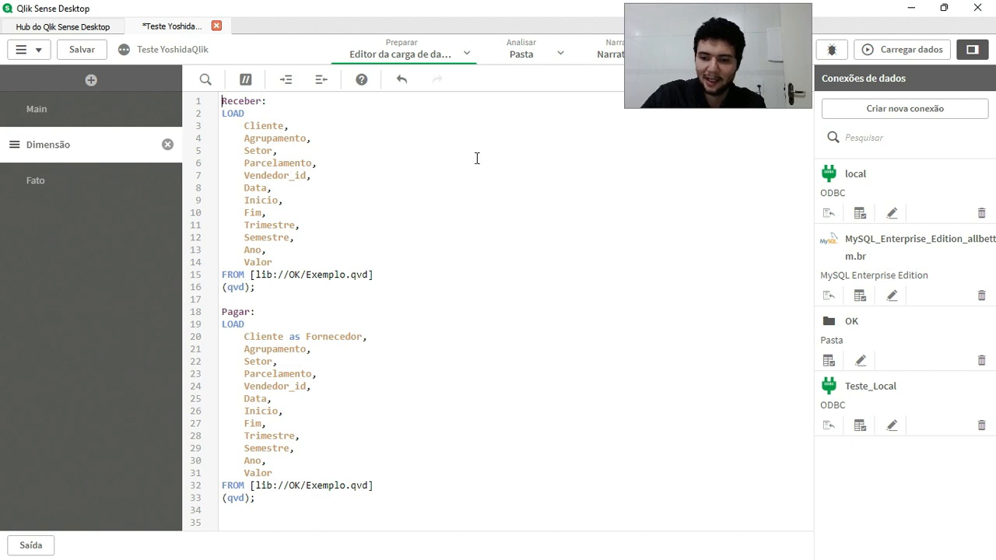
Comment out the Receber: label and add the table label Fato: on a new line below it.
{"action": "key", "text": "ctrl+k"}
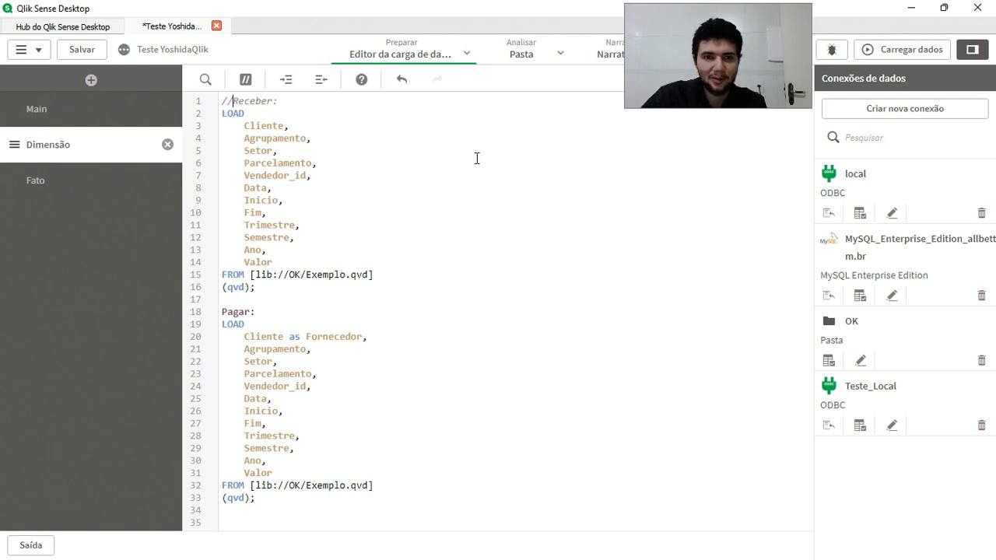
{"action": "left_click", "coordinate": [301, 105]}
{"action": "key", "text": "Return"}
{"action": "type", "text": "Fato:"}
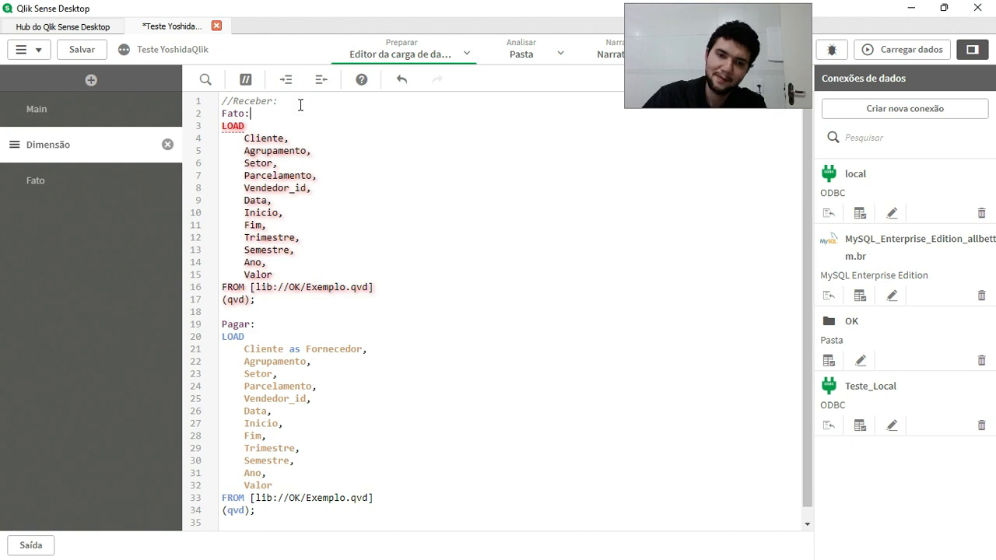
Add the field 'Cpagar' as Tabela, below the Fornecedor line in the Pagar load.
{"action": "left_click", "coordinate": [340, 350]}
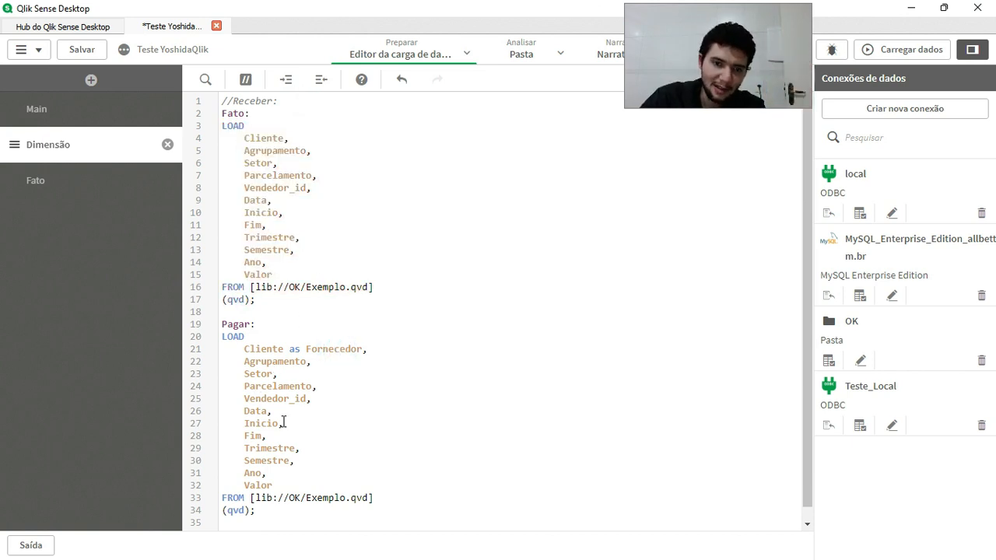
{"action": "double_click", "coordinate": [330, 350]}
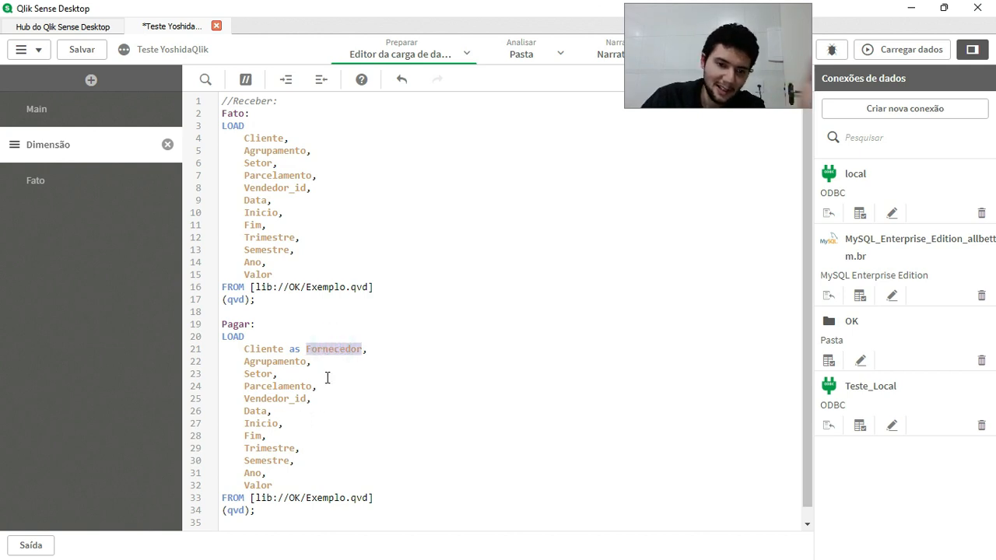
{"action": "left_click", "coordinate": [380, 349]}
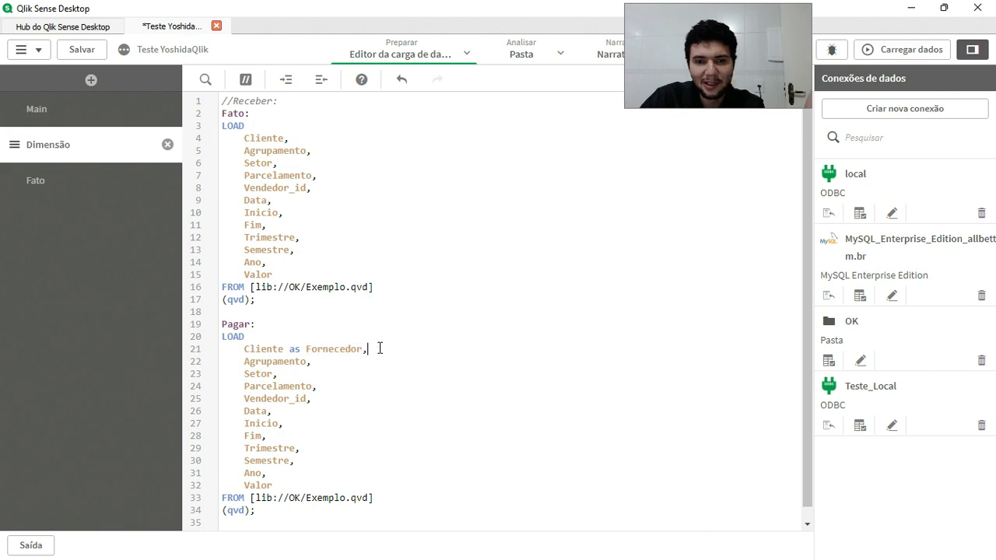
{"action": "key", "text": "Return"}
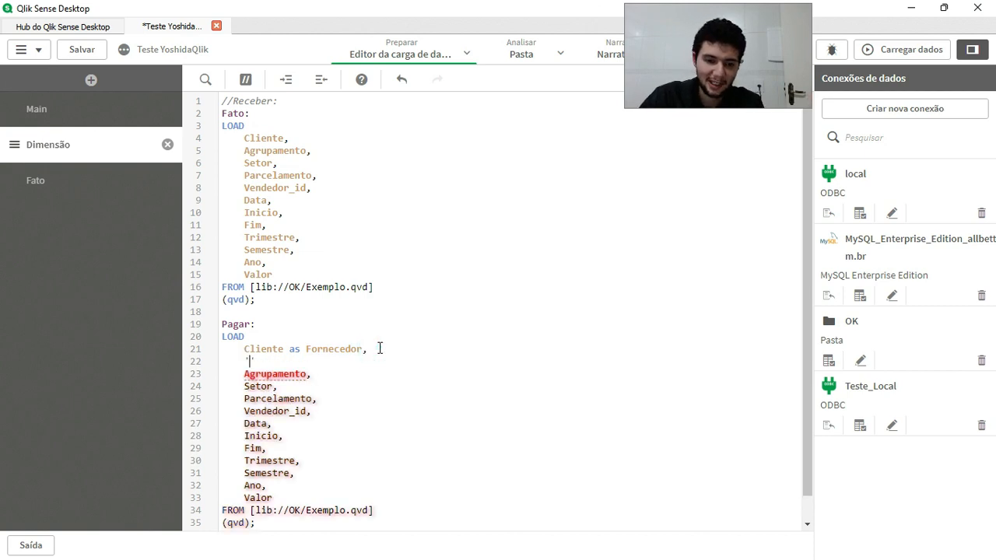
{"action": "type", "text": "'Cpagar' as Tabela,"}
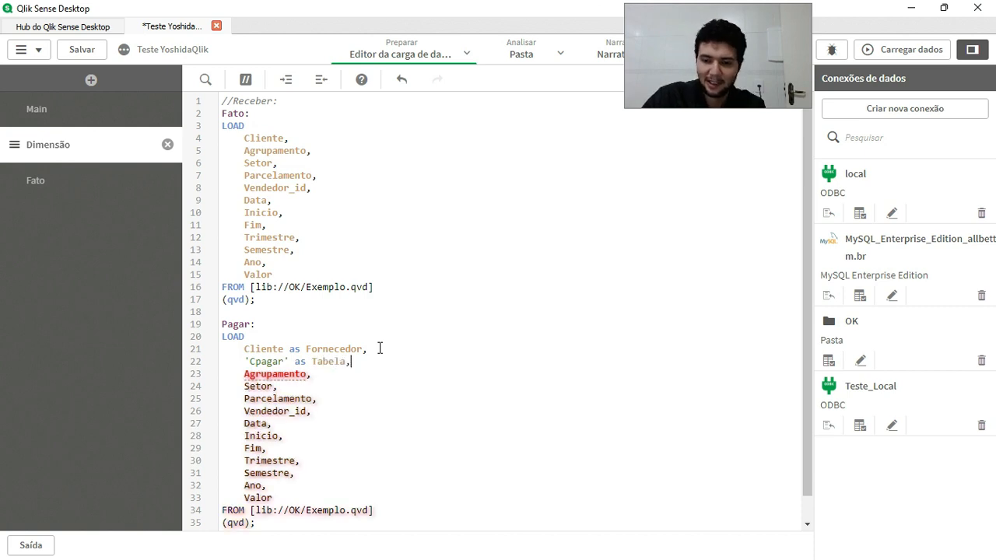
Copy the Tabela field line into the Fato load below Inicio and change its value to 'CReceber'.
{"action": "key", "text": "shift+Home"}
{"action": "key", "text": "ctrl+c"}
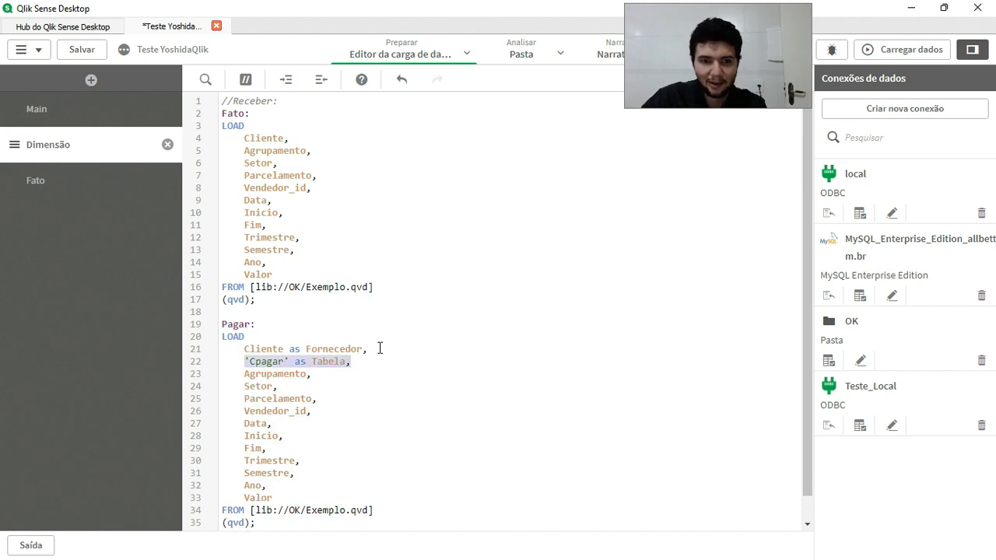
{"action": "left_click", "coordinate": [324, 137]}
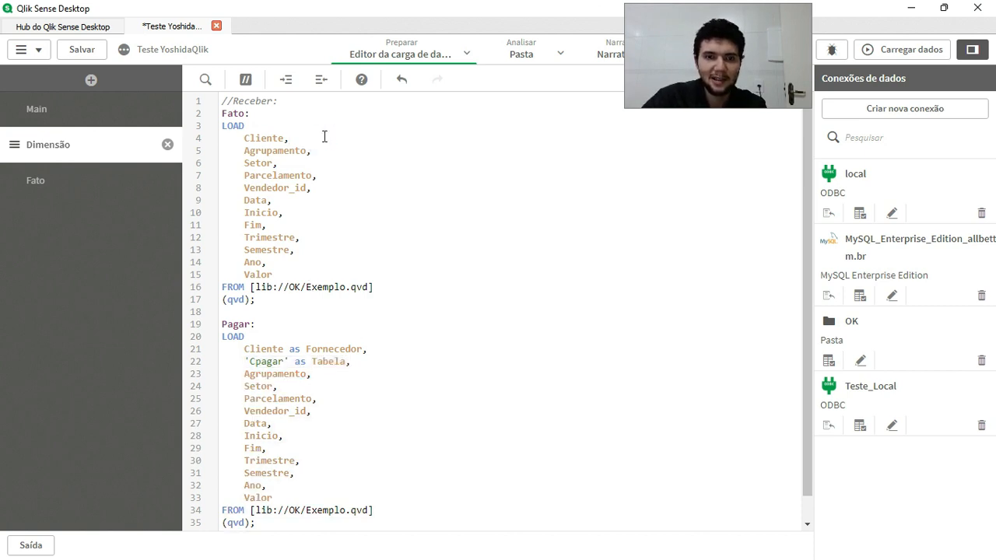
{"action": "left_click", "coordinate": [318, 213]}
{"action": "key", "text": "Return"}
{"action": "key", "text": "ctrl+v"}
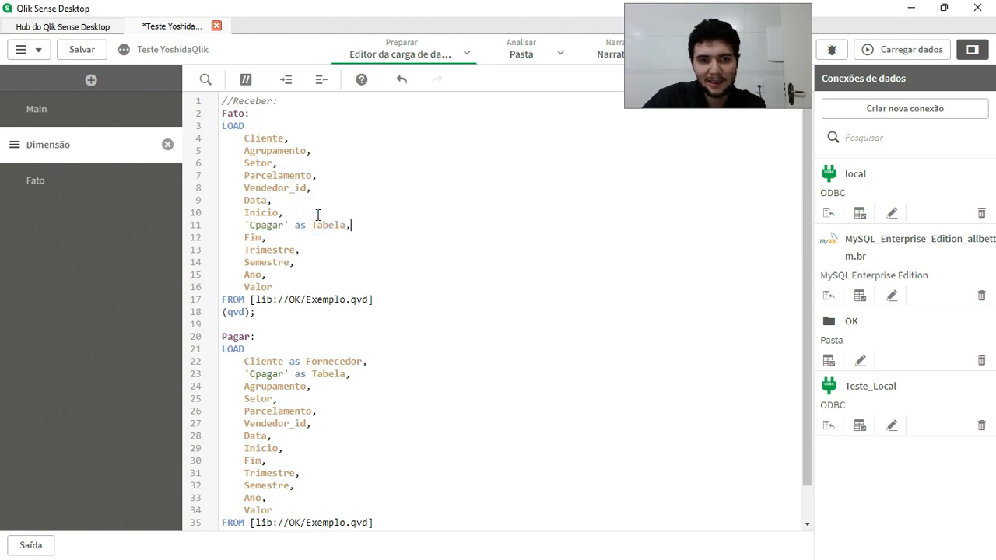
{"action": "double_click", "coordinate": [267, 224]}
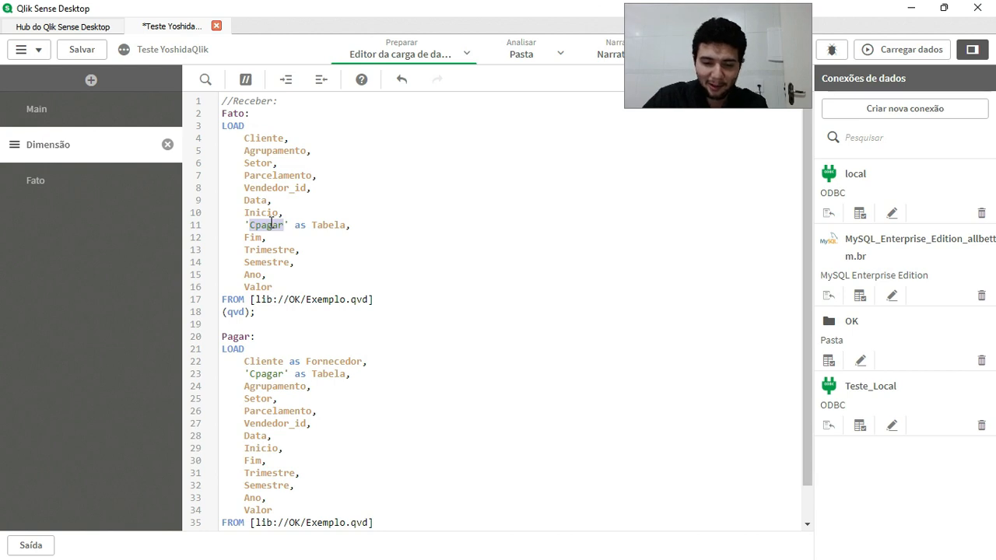
{"action": "type", "text": "CReceber"}
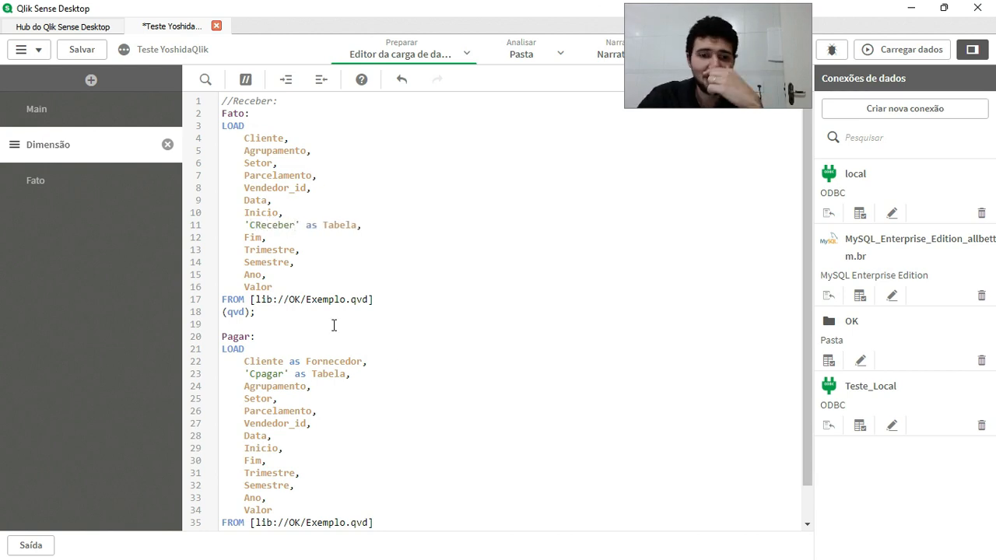
{"action": "double_click", "coordinate": [329, 374]}
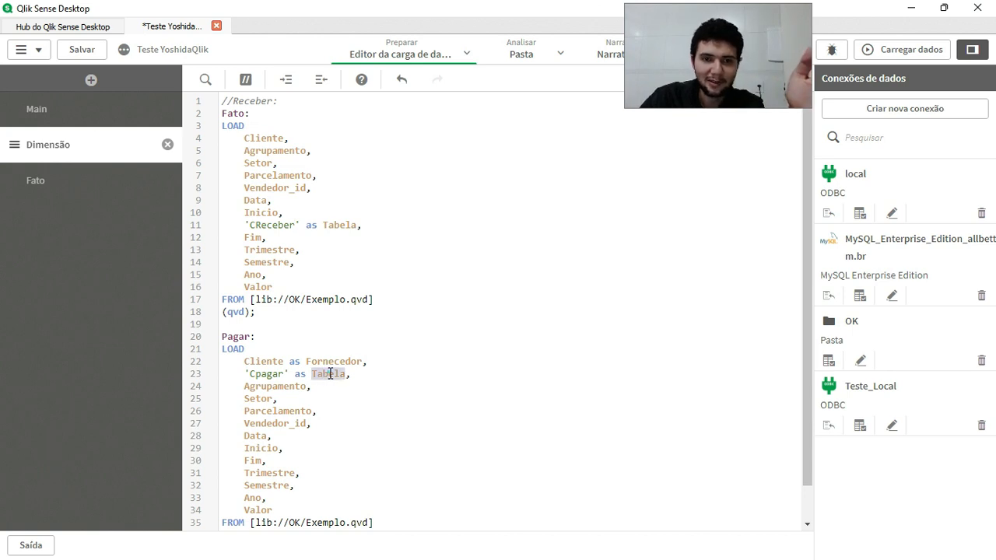
{"action": "double_click", "coordinate": [337, 225]}
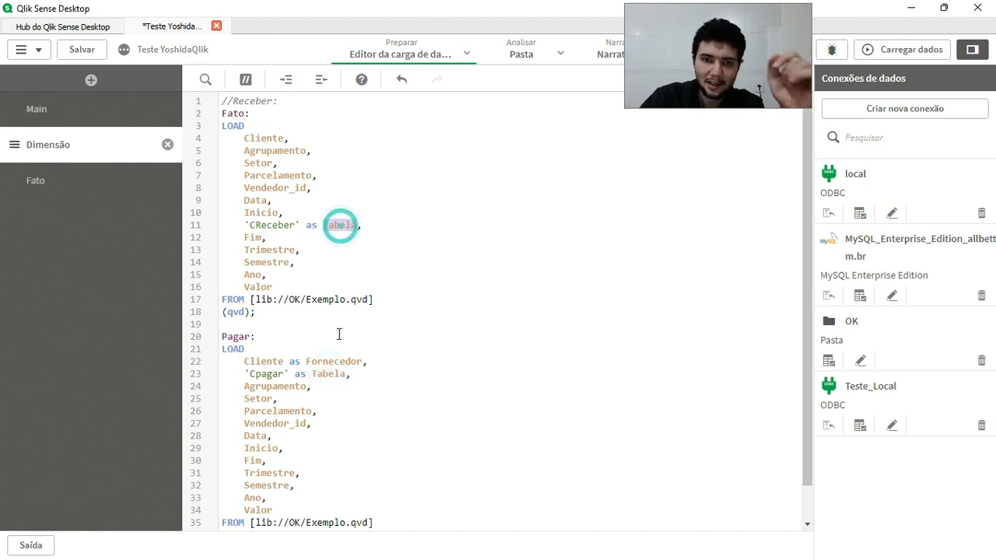
{"action": "left_click", "coordinate": [345, 383]}
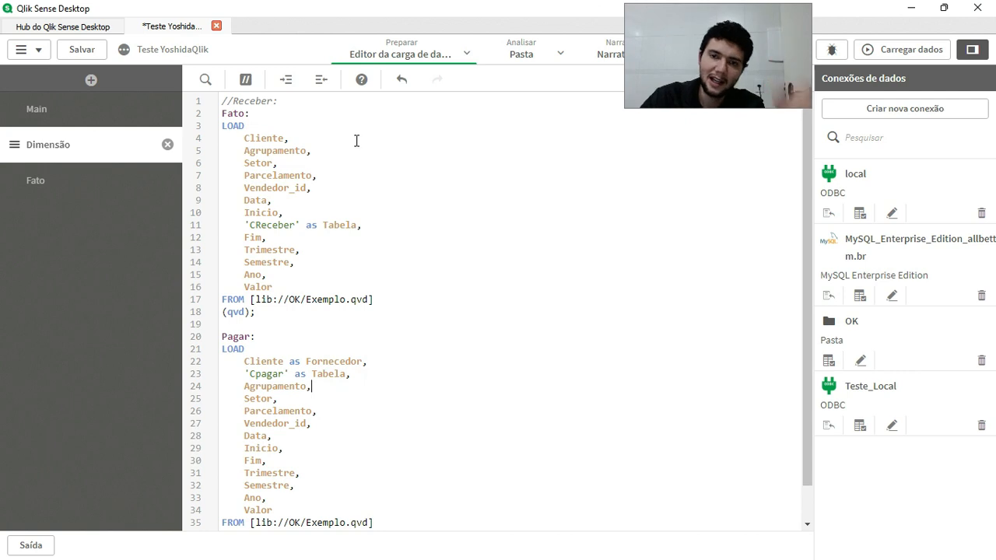
{"action": "left_click", "coordinate": [245, 319]}
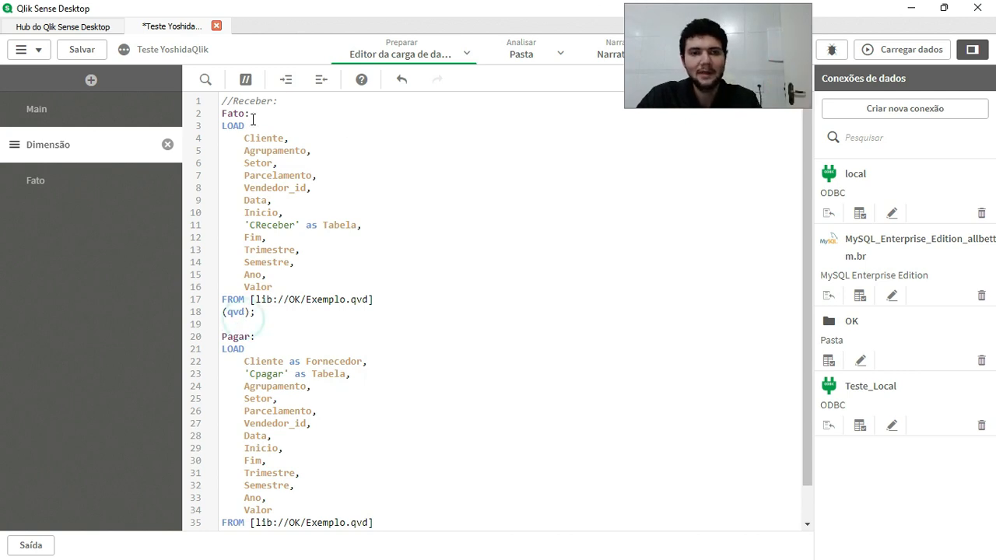
Replace the Pagar: label with the prefix Concatenate(Fato) before the second LOAD statement.
{"action": "left_click_drag", "start_coordinate": [278, 334], "coordinate": [222, 337]}
{"action": "type", "text": "Conca"}
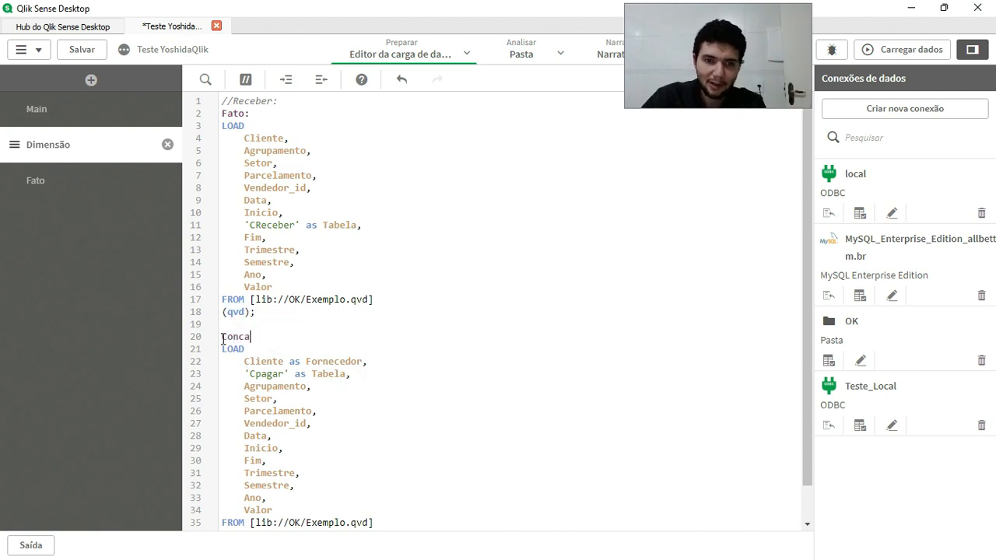
{"action": "type", "text": "tenate("}
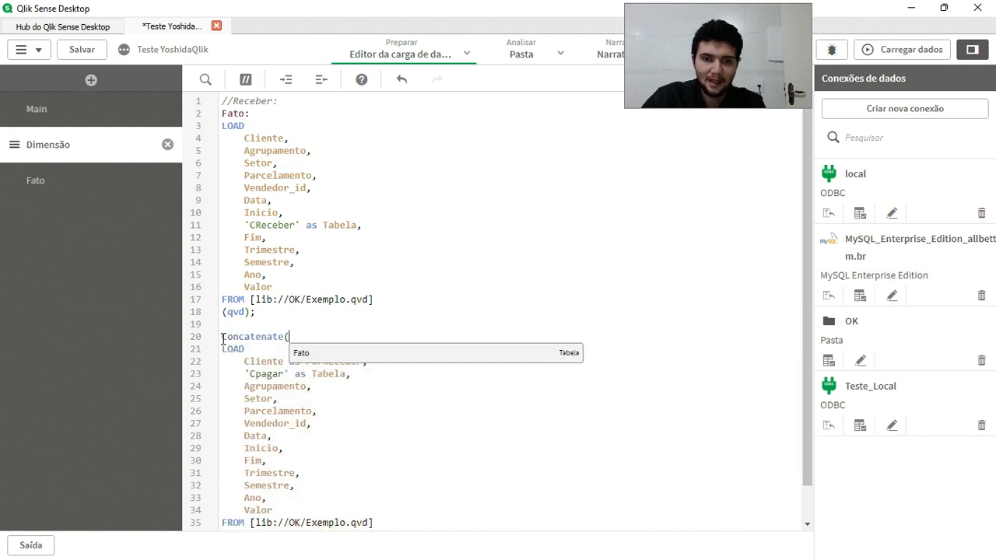
{"action": "type", "text": "Fato)"}
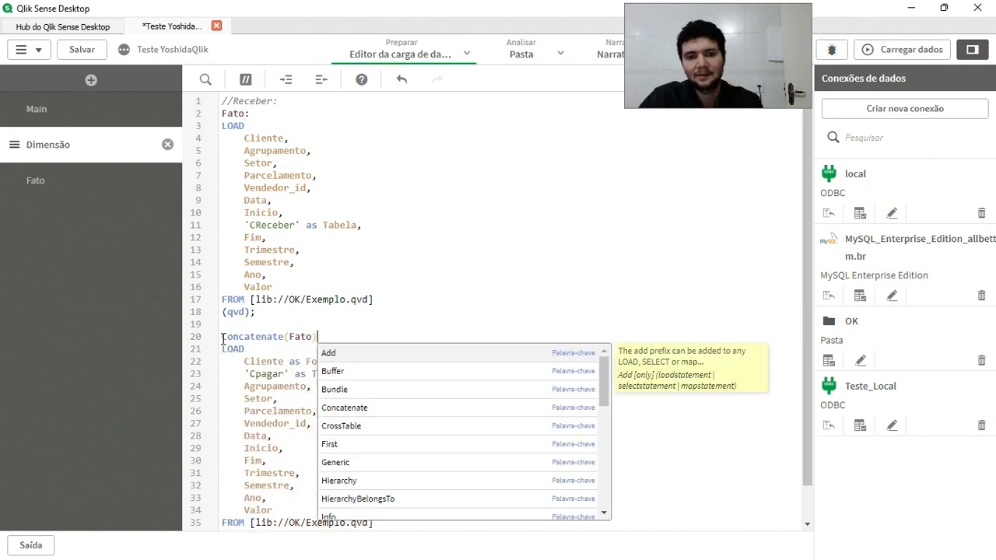
Run the data load from the Dimensão script section and close the load progress window.
{"action": "left_click", "coordinate": [84, 181]}
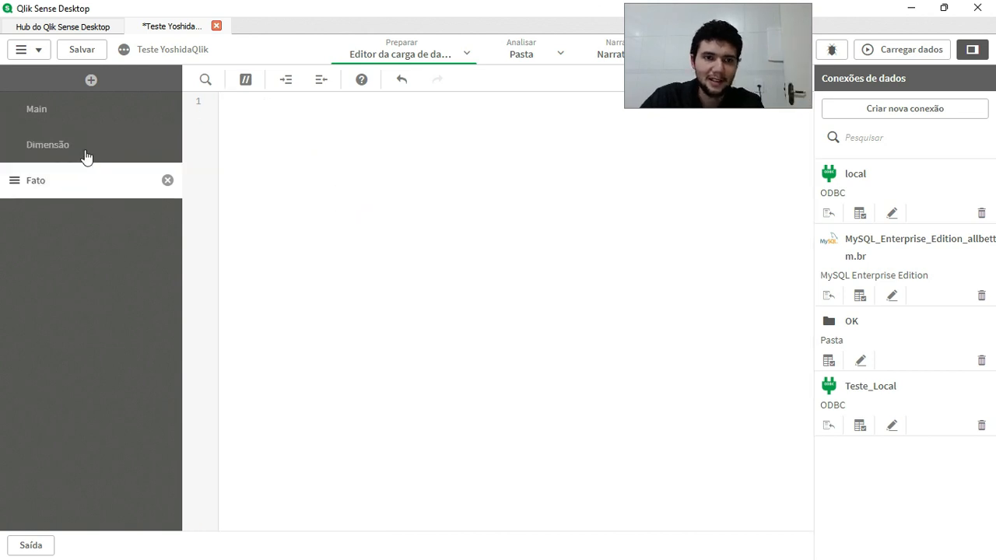
{"action": "left_click", "coordinate": [85, 153]}
{"action": "left_click", "coordinate": [903, 49]}
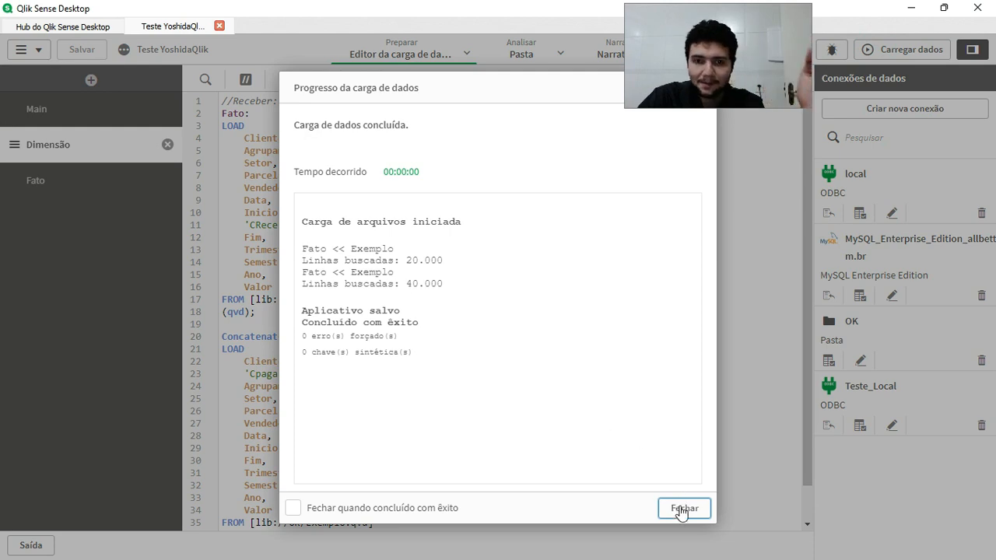
{"action": "left_click", "coordinate": [682, 510]}
Examine the Fato table's fields in the data model viewer and return to the data load editor.
{"action": "left_click", "coordinate": [466, 54]}
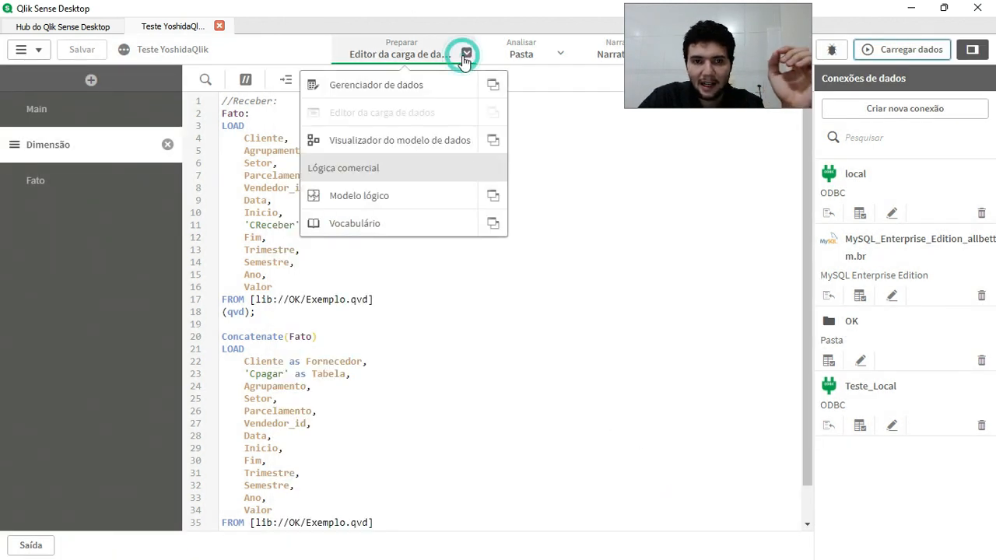
{"action": "left_click", "coordinate": [401, 143]}
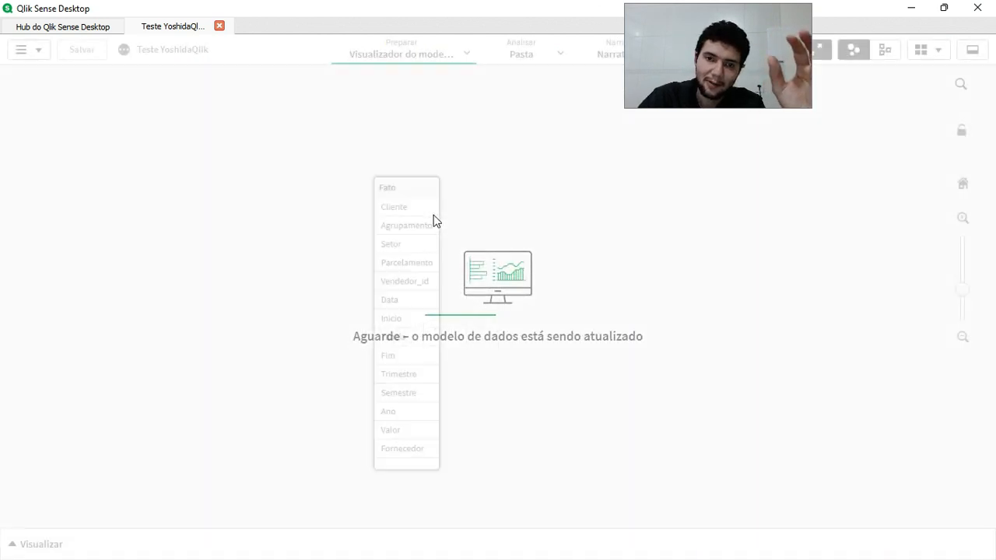
{"action": "left_click", "coordinate": [371, 177]}
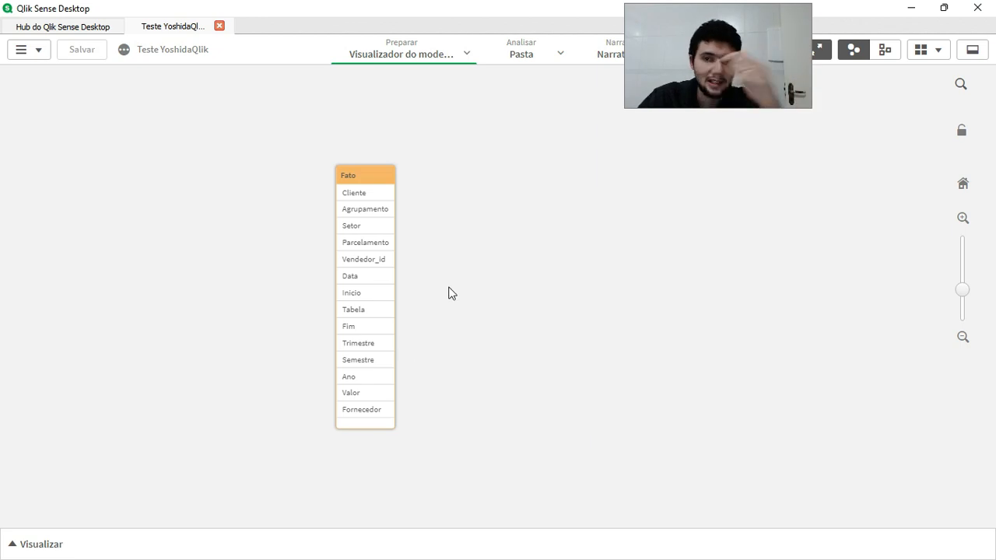
{"action": "left_click", "coordinate": [467, 50]}
{"action": "left_click", "coordinate": [414, 112]}
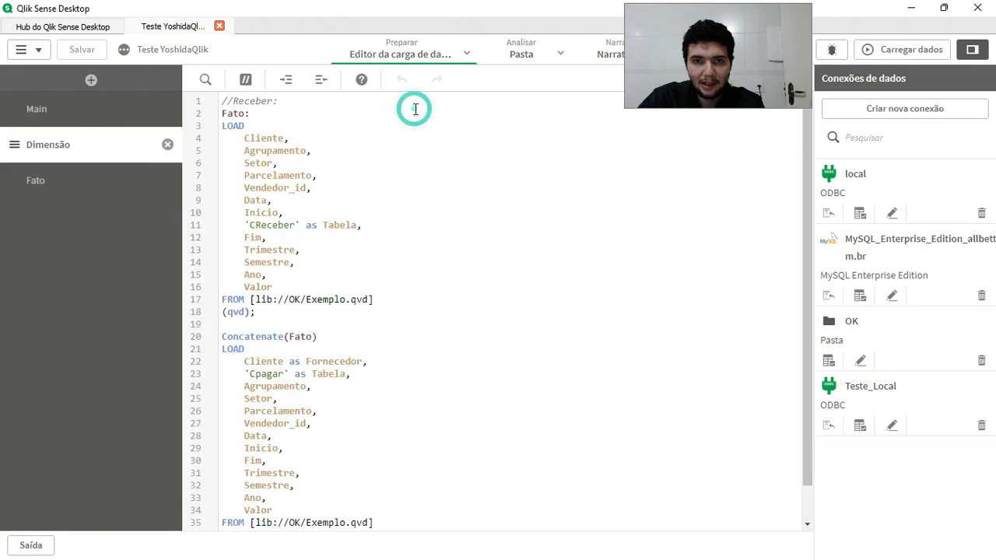
Alias the Valor field as Valor_CPagar in the Concatenate(Fato) load.
{"action": "scroll", "coordinate": [410, 485], "scroll_direction": "down", "scroll_amount": 1}
{"action": "left_click", "coordinate": [301, 474]}
{"action": "type", "text": "as Valo"}
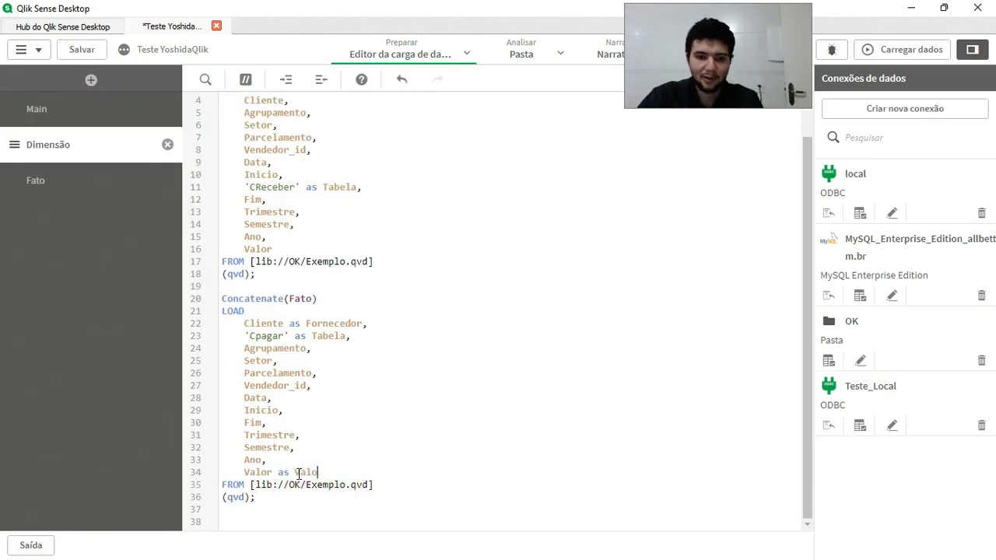
{"action": "type", "text": "r_CPagar"}
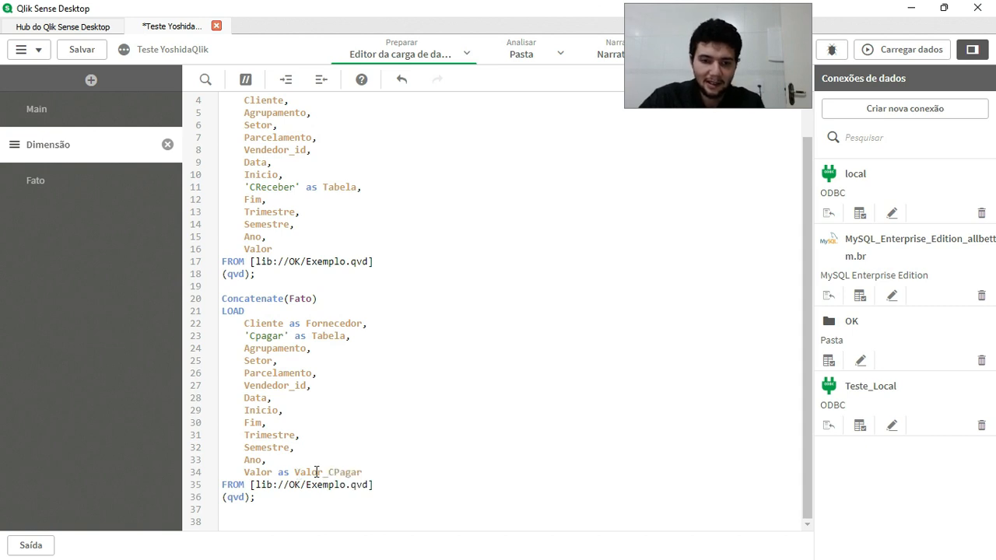
Alias the Valor field as Valor_CReceber in the first Fato load, reusing the alias from the payables load.
{"action": "double_click", "coordinate": [317, 473]}
{"action": "key", "text": "ctrl+c"}
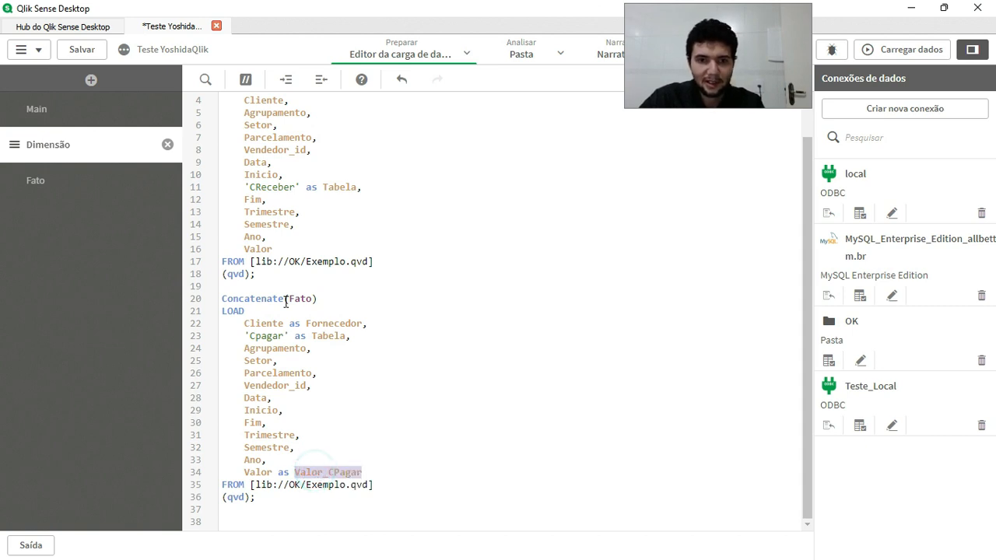
{"action": "left_click", "coordinate": [306, 249]}
{"action": "type", "text": "as"}
{"action": "key", "text": "ctrl+v"}
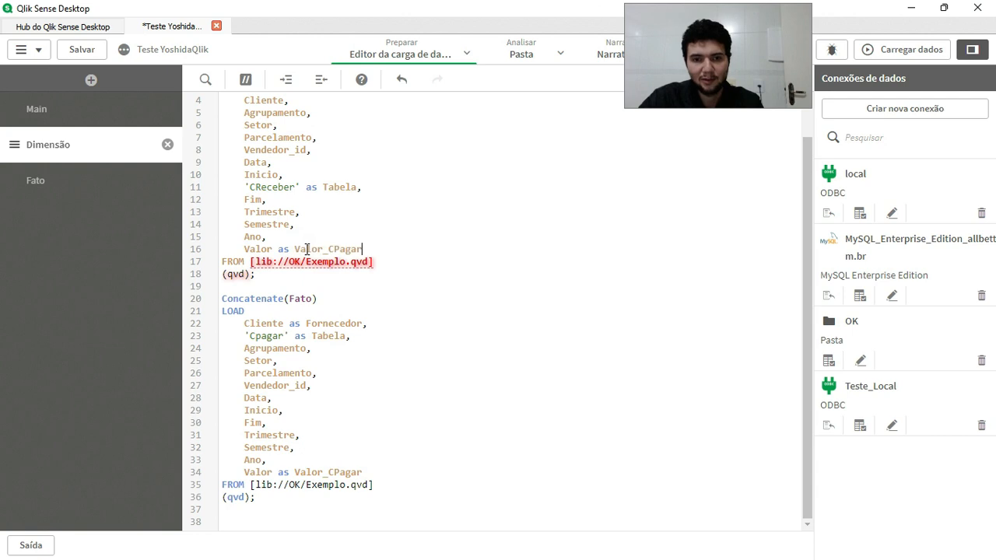
{"action": "double_click", "coordinate": [340, 249]}
{"action": "left_click", "coordinate": [339, 248]}
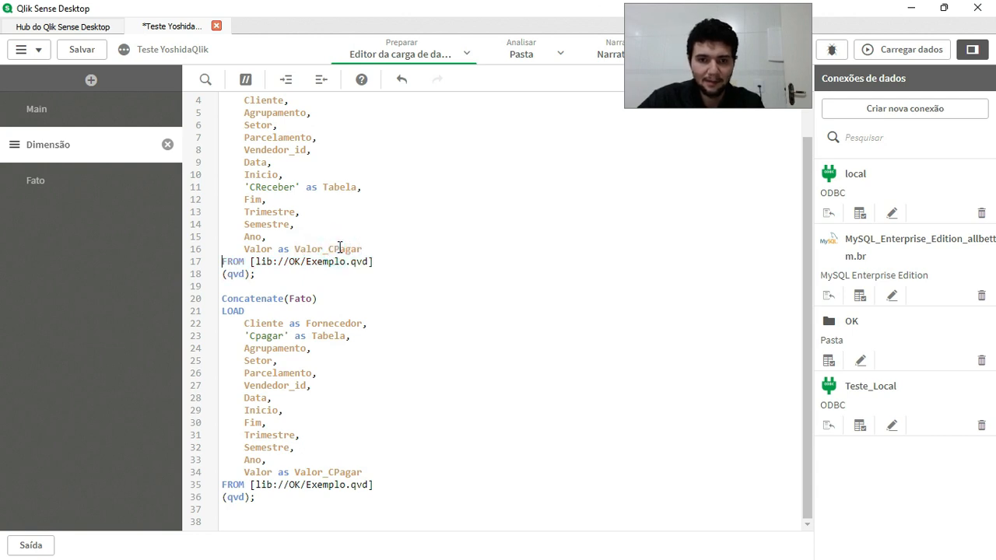
{"action": "left_click_drag", "start_coordinate": [339, 249], "coordinate": [338, 248]}
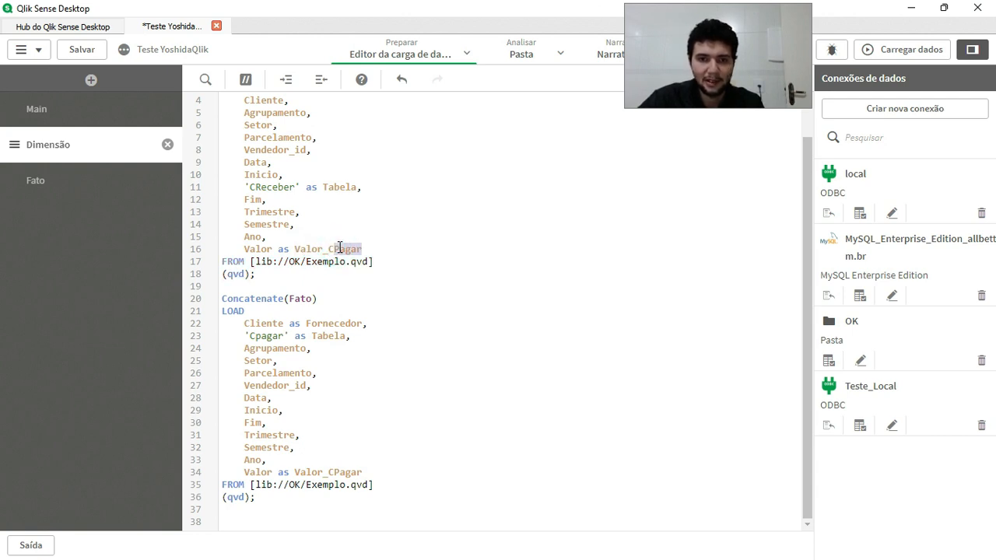
{"action": "type", "text": "CReceber"}
Run the data load and examine the Fato table's fields in the data model viewer.
{"action": "left_click", "coordinate": [893, 47]}
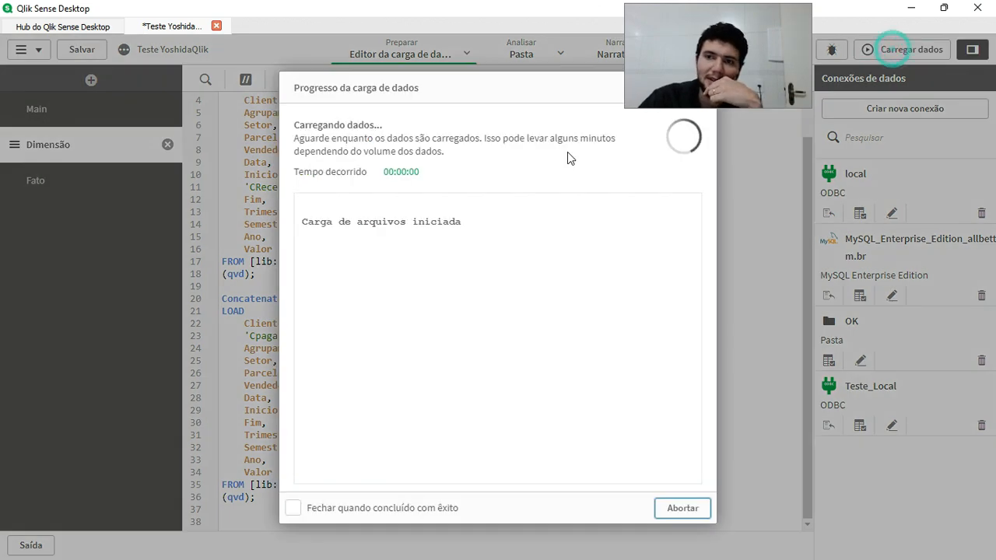
{"action": "left_click", "coordinate": [683, 508]}
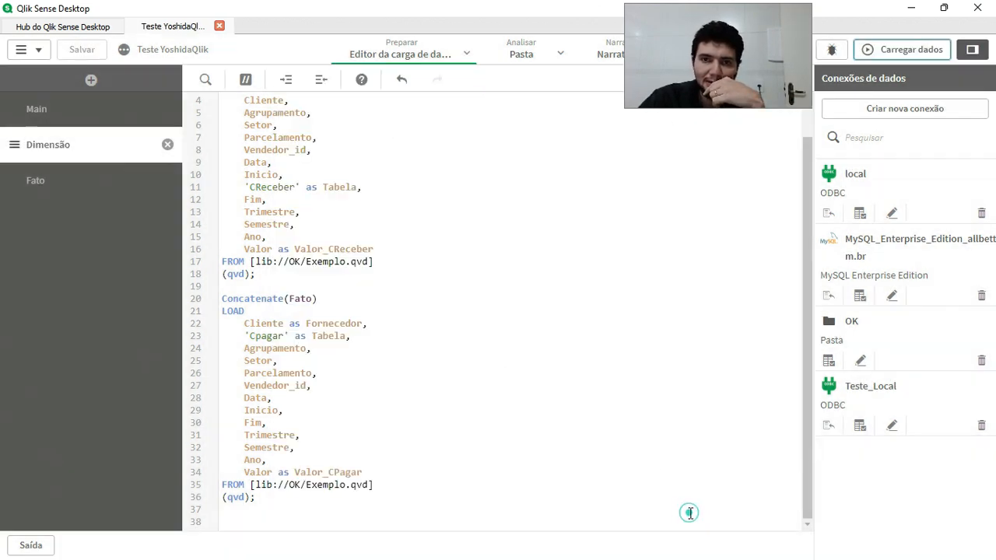
{"action": "left_click", "coordinate": [468, 57]}
{"action": "left_click", "coordinate": [401, 137]}
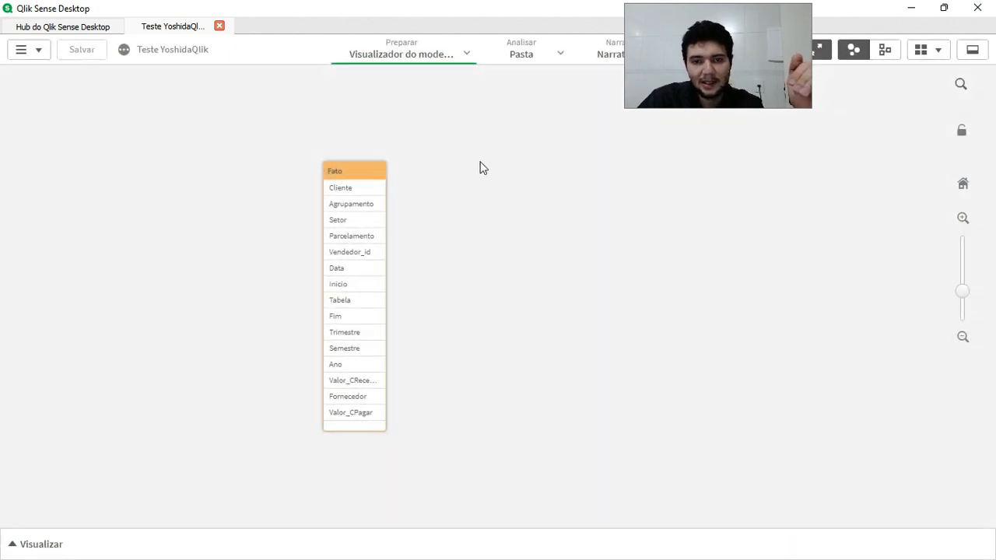
Back in the data load editor, delete the whole Concatenate(Fato) load and the 'CReceber' as Tabela line.
{"action": "left_click", "coordinate": [466, 52]}
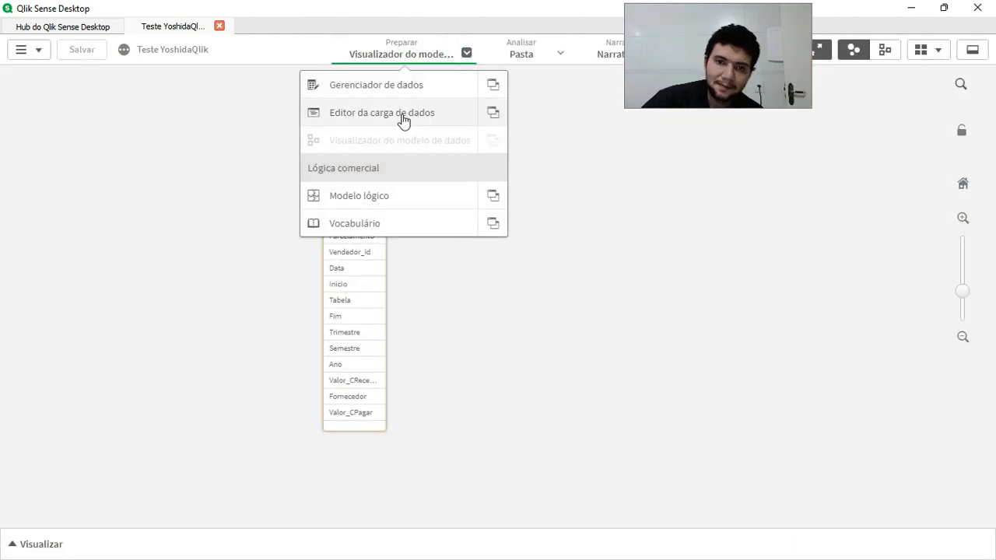
{"action": "left_click", "coordinate": [403, 119]}
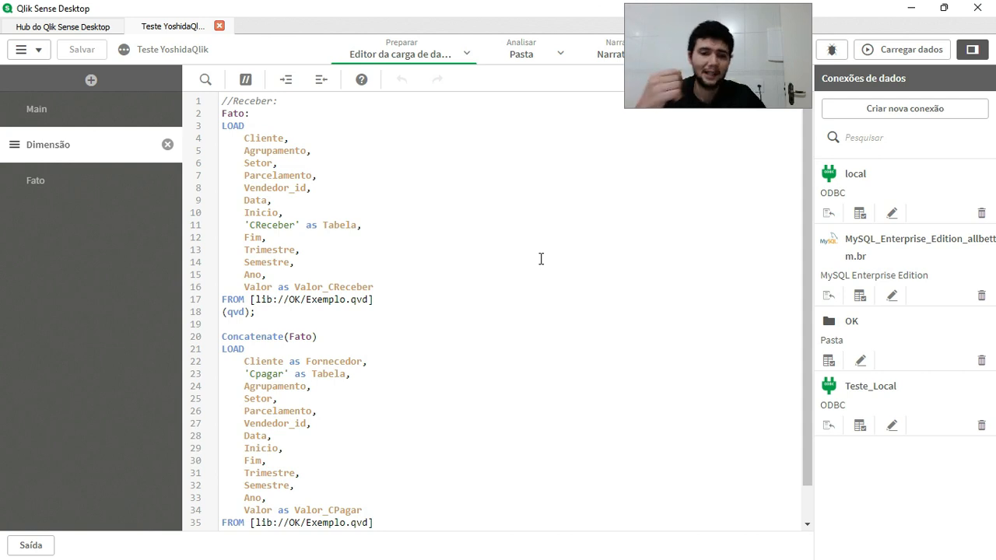
{"action": "left_click_drag", "start_coordinate": [223, 336], "coordinate": [426, 531]}
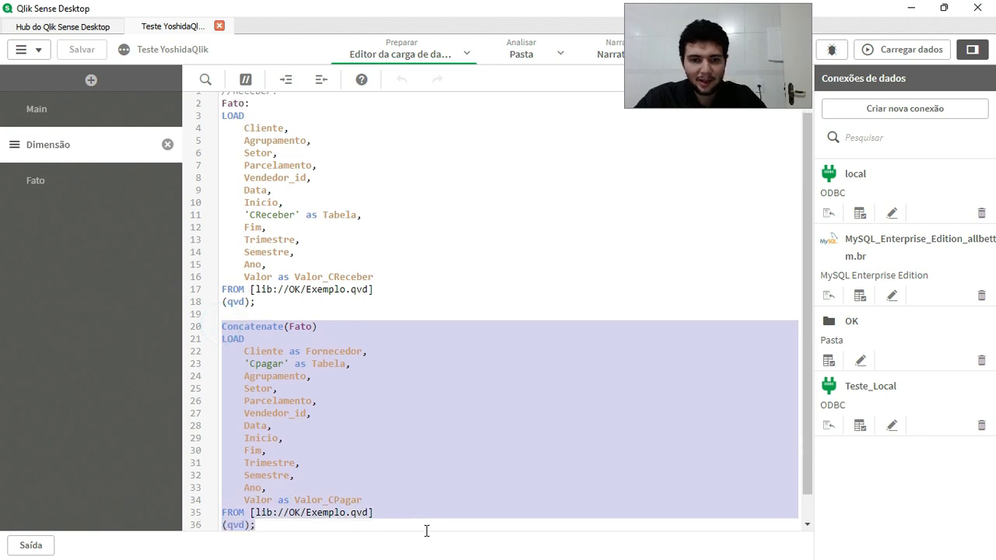
{"action": "key", "text": "Delete"}
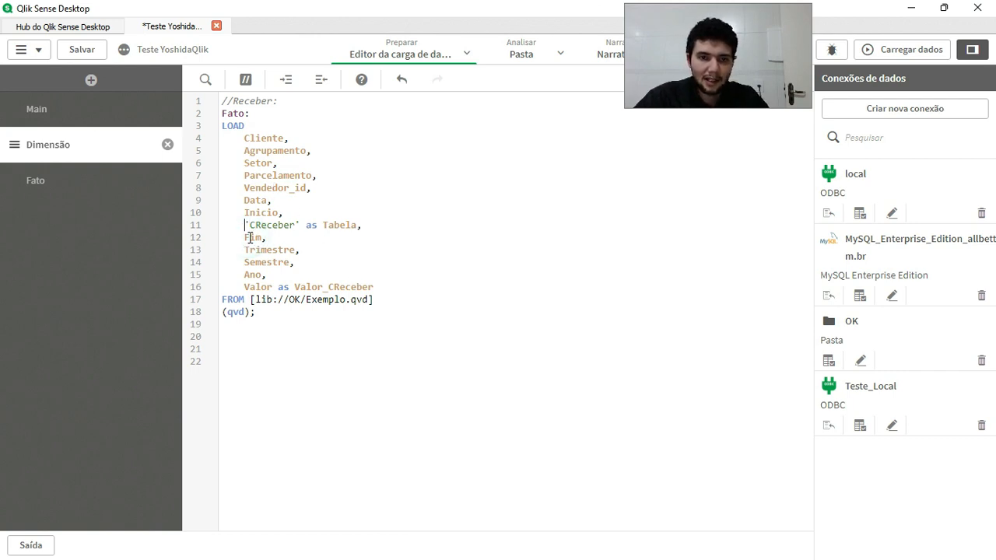
{"action": "key", "text": "shift+Down"}
{"action": "key", "text": "Delete"}
Alias the Data field as Envio in the Fato load and add an empty line below it.
{"action": "left_click", "coordinate": [285, 205]}
{"action": "key", "text": "Left"}
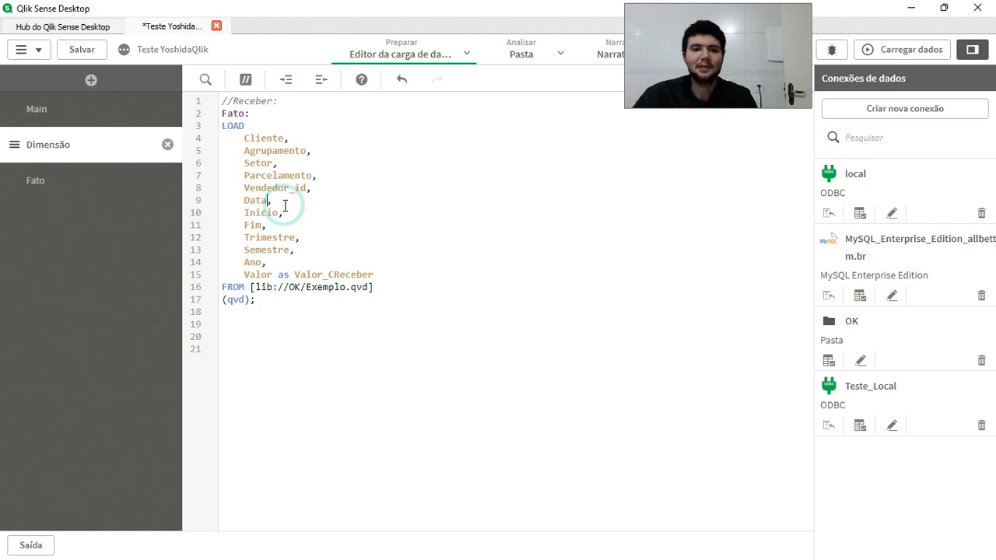
{"action": "type", "text": "as Envio"}
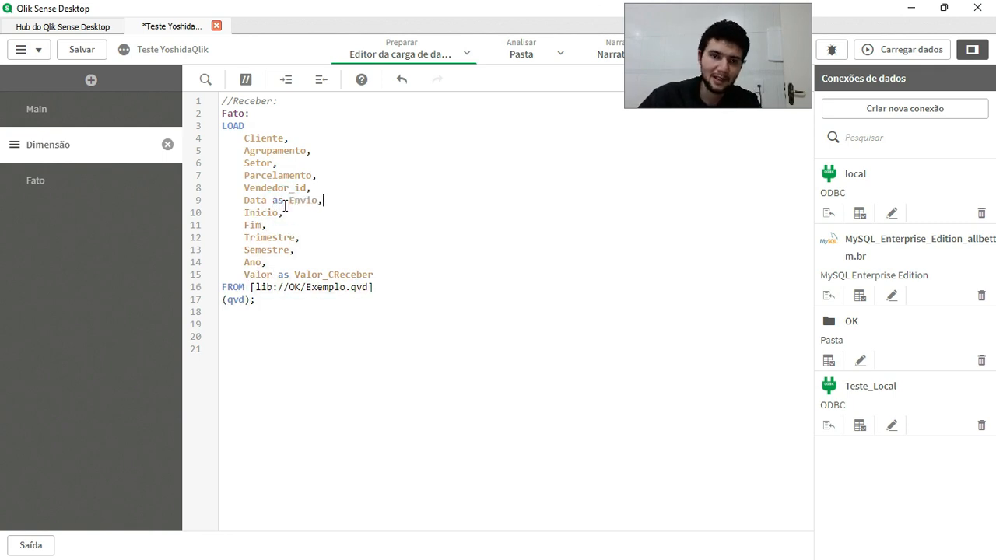
{"action": "key", "text": "Return"}
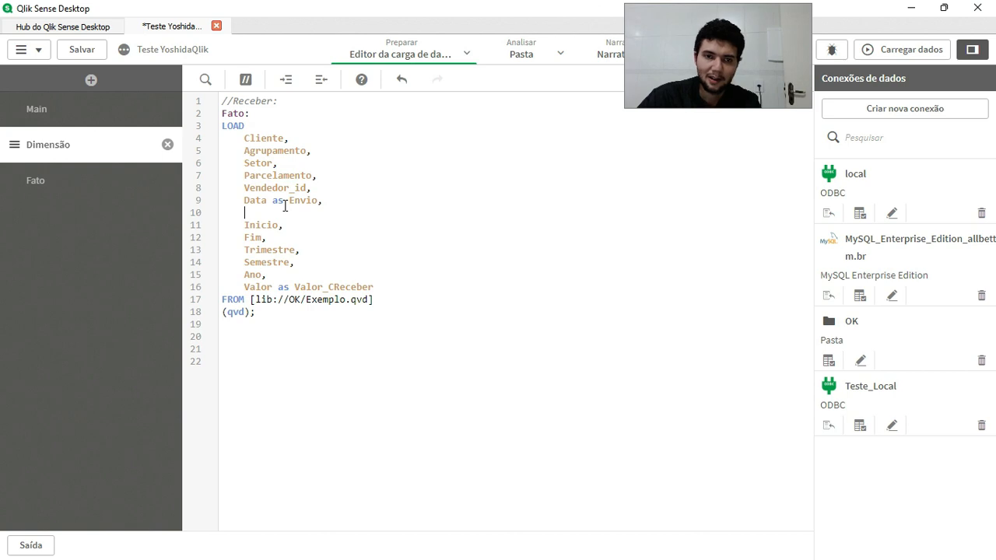
Duplicate the Data as Envio line directly below it and change the copy's alias to Recebimento.
{"action": "key", "text": "shift+End"}
{"action": "key", "text": "ctrl+c"}
{"action": "key", "text": "End"}
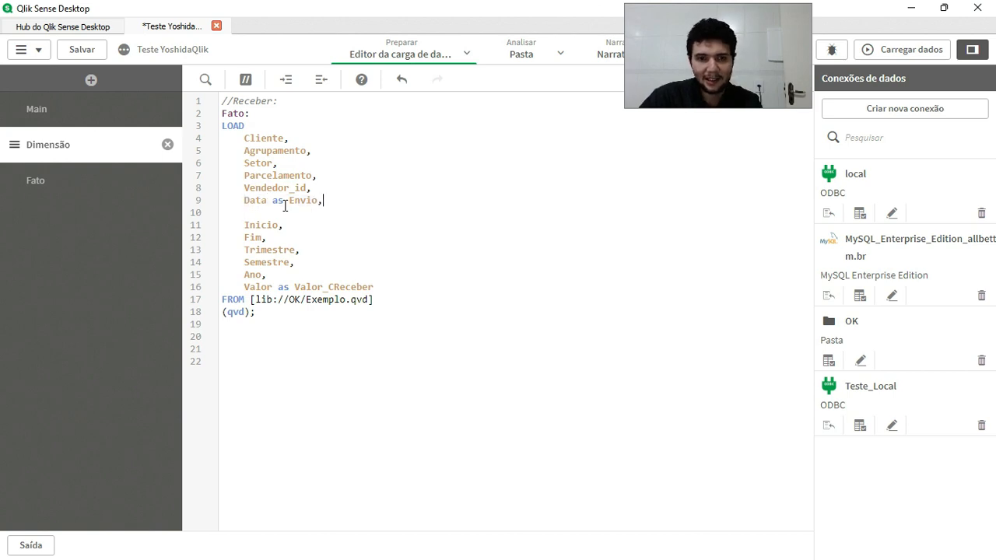
{"action": "key", "text": "Return"}
{"action": "key", "text": "ctrl+v"}
{"action": "key", "text": "shift+Left"}
{"action": "key", "text": "shift+Left"}
{"action": "key", "text": "shift+Left"}
{"action": "type", "text": "Recebimento"}
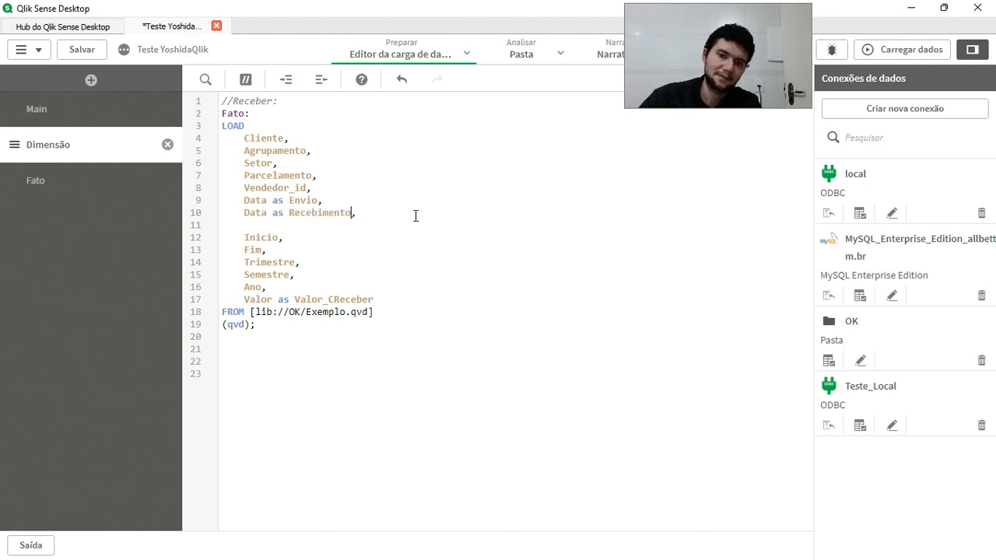
Duplicate the Data as Recebimento line directly below it and change the copy's alias to Logistica.
{"action": "key", "text": "shift+End"}
{"action": "key", "text": "ctrl+c"}
{"action": "key", "text": "End"}
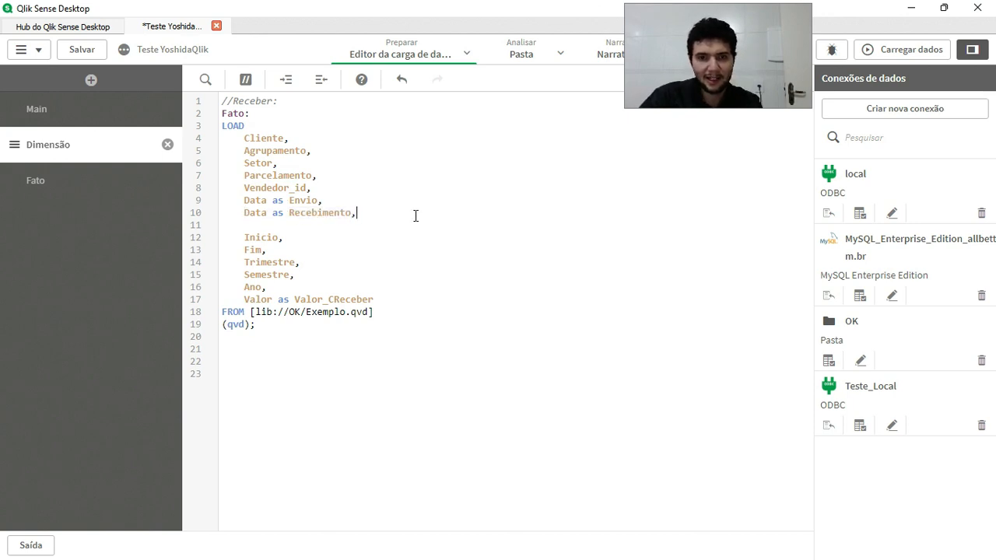
{"action": "key", "text": "Return"}
{"action": "key", "text": "ctrl+v"}
{"action": "key", "text": "shift+Left"}
{"action": "key", "text": "shift+Left"}
{"action": "key", "text": "shift+Left"}
{"action": "key", "text": "shift+Left"}
{"action": "key", "text": "shift+Left"}
{"action": "key", "text": "shift+Left"}
{"action": "key", "text": "shift+Left"}
{"action": "key", "text": "shift+Left"}
{"action": "key", "text": "shift+Left"}
{"action": "key", "text": "shift+Left"}
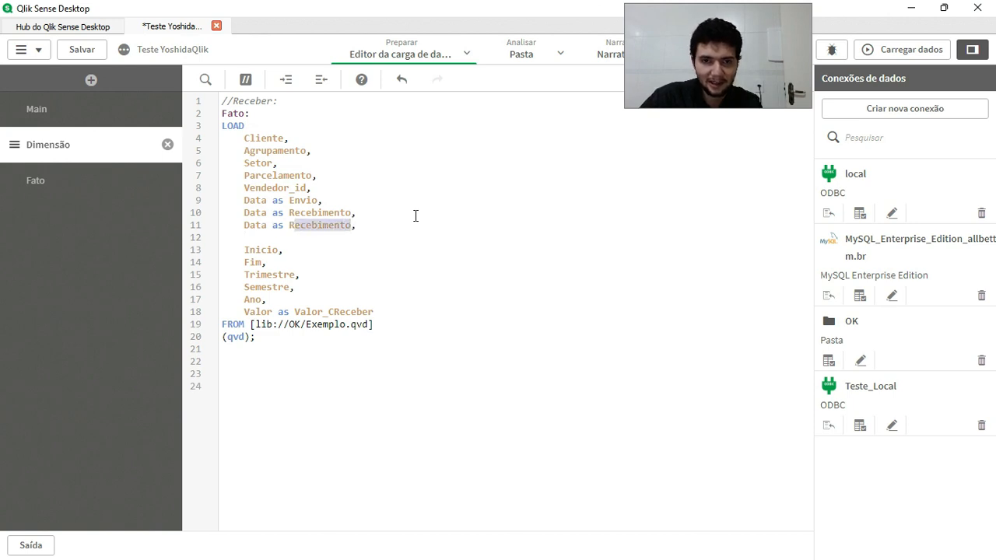
{"action": "type", "text": "Logistica"}
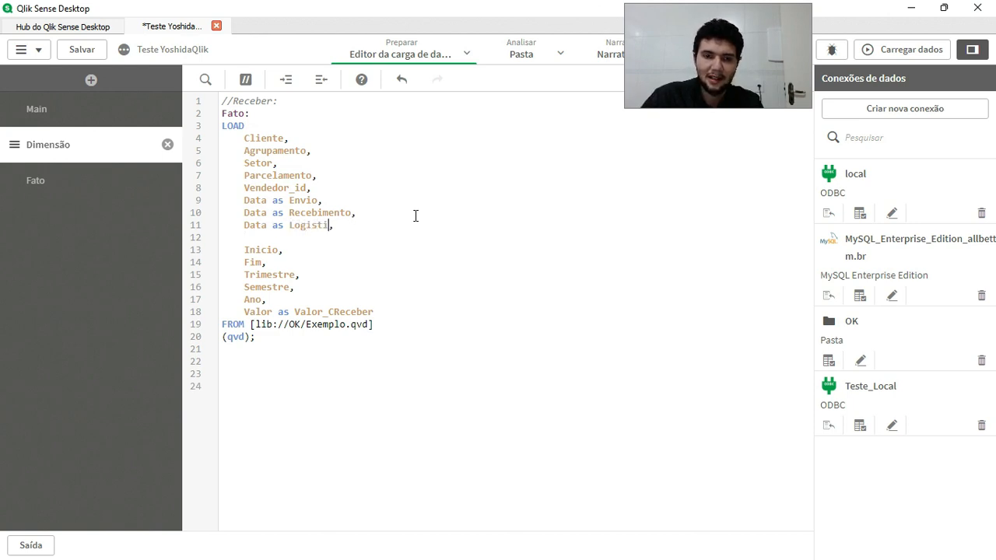
{"action": "left_click", "coordinate": [349, 243]}
{"action": "left_click", "coordinate": [378, 257]}
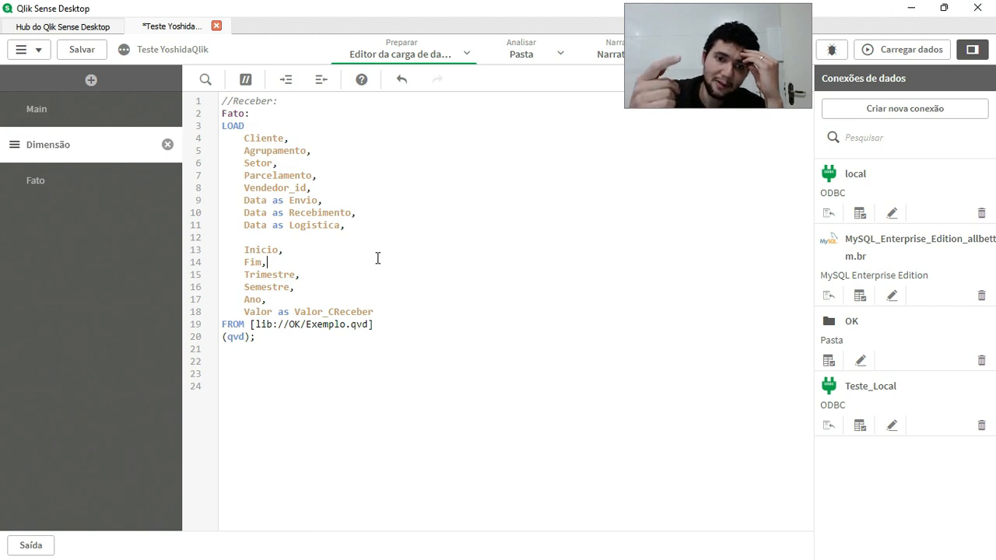
{"action": "left_click", "coordinate": [498, 313]}
{"action": "left_click", "coordinate": [344, 424]}
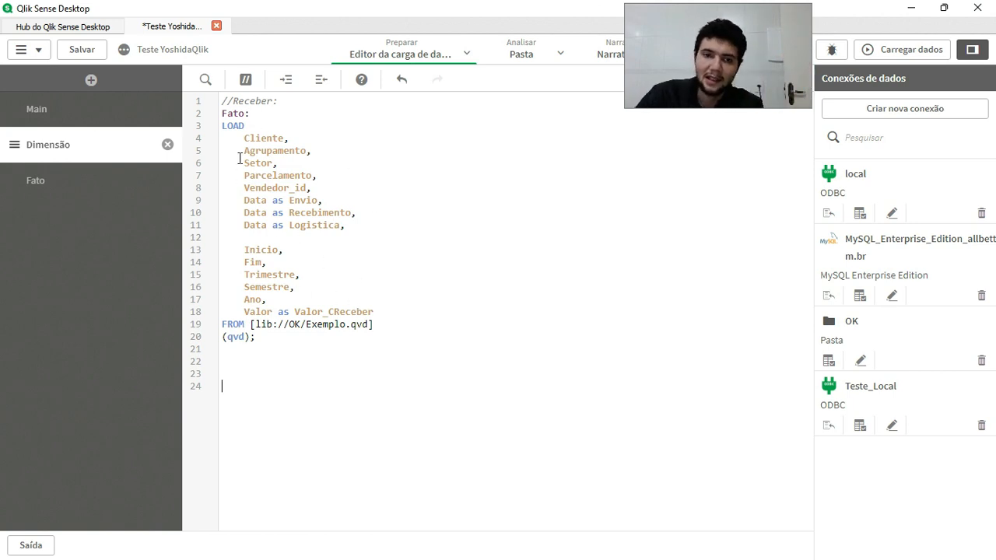
{"action": "left_click", "coordinate": [273, 200]}
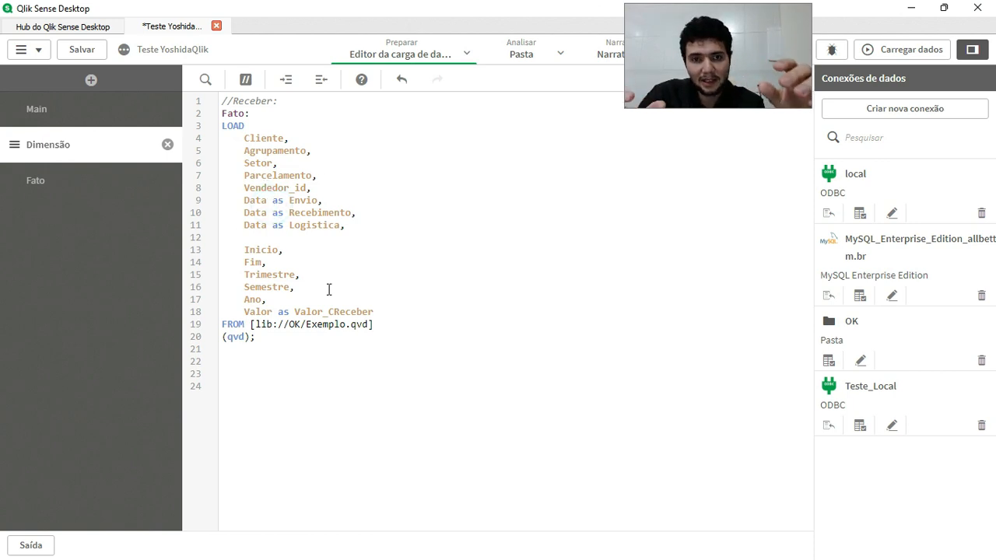
Insert a preceding Load *, line between the Fato: label and the existing LOAD, with an empty line after it.
{"action": "left_click", "coordinate": [283, 123]}
{"action": "left_click", "coordinate": [283, 120]}
{"action": "key", "text": "Return"}
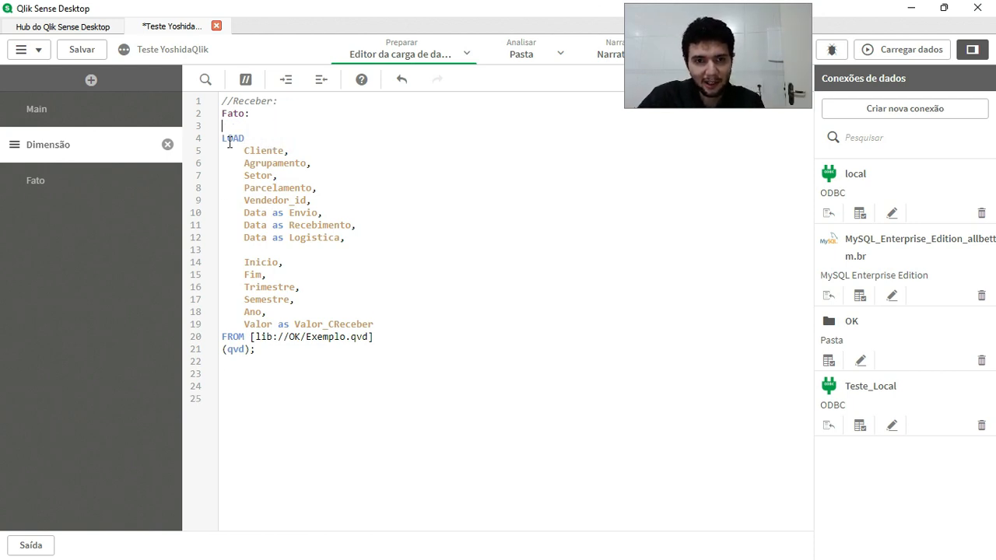
{"action": "type", "text": "Load"}
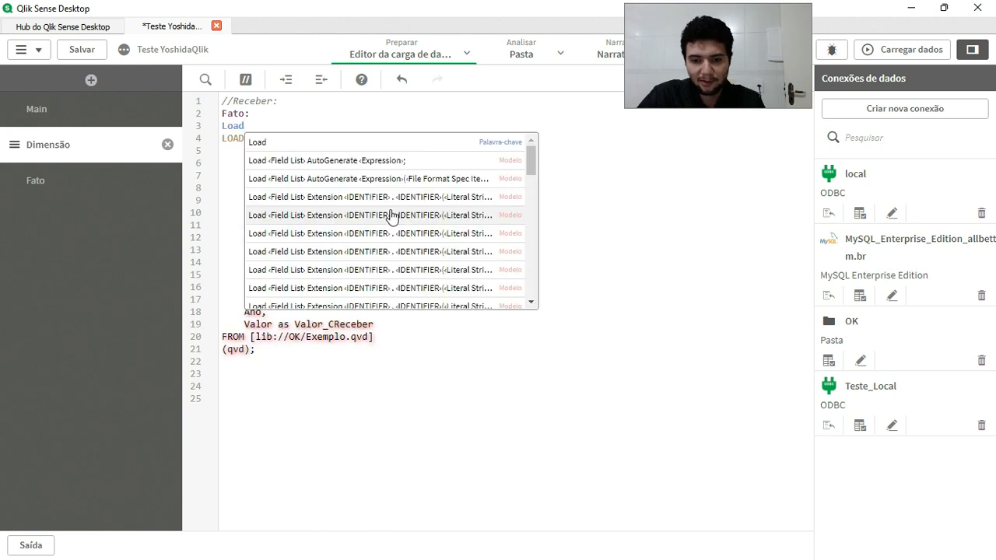
{"action": "type", "text": "*,"}
{"action": "key", "text": "Return"}
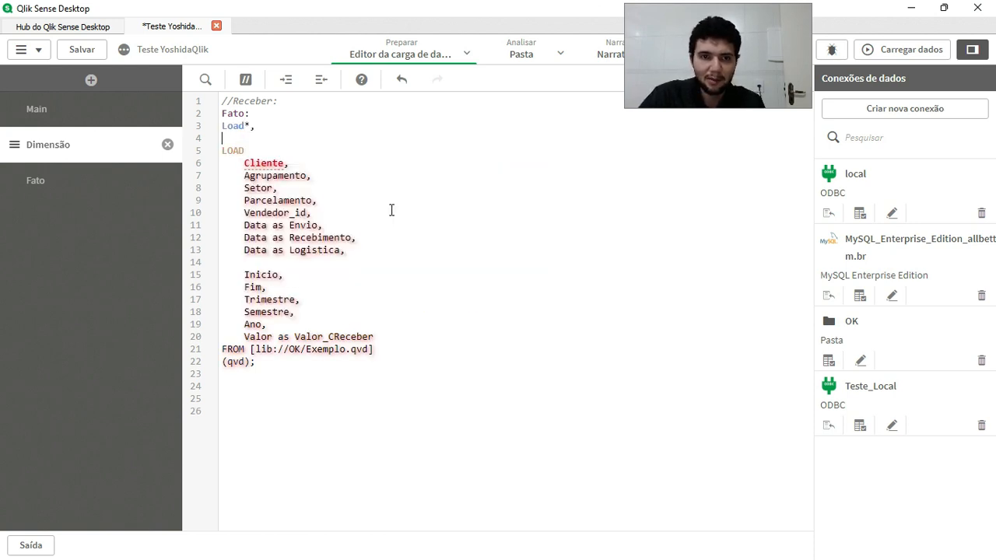
{"action": "left_click", "coordinate": [243, 126]}
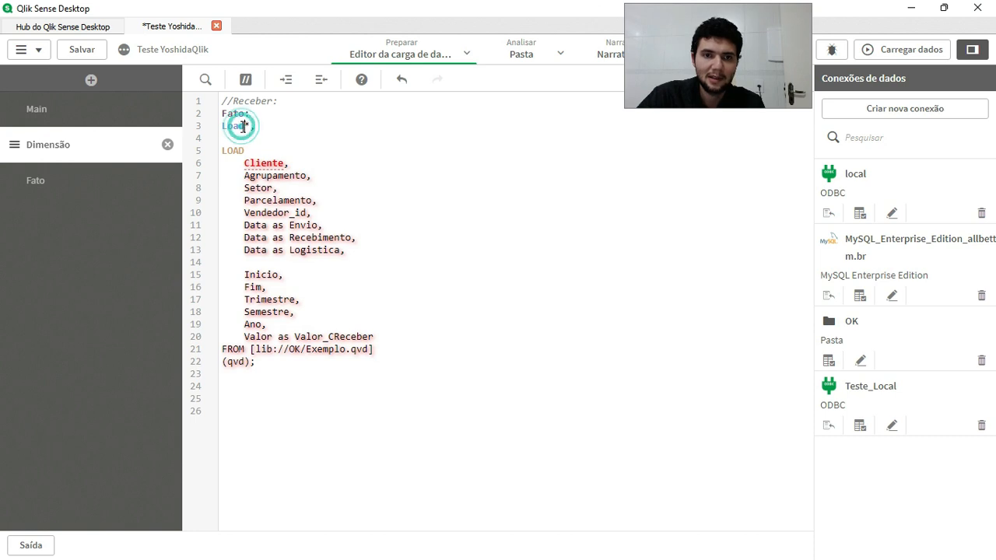
{"action": "key", "text": "End"}
{"action": "key", "text": "Return"}
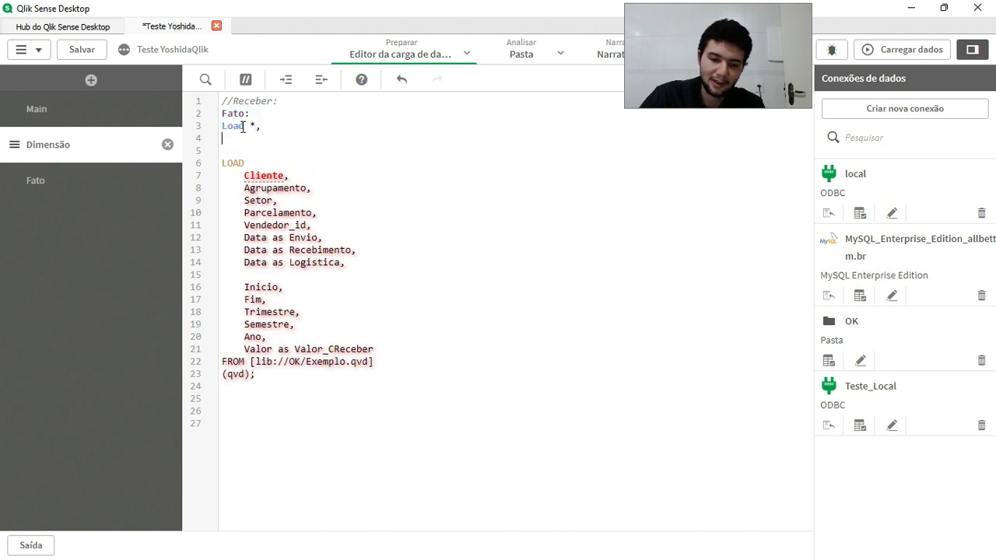
Add a Hash128() expression on the line below Load *, with Envio as its first argument followed by a comma.
{"action": "type", "text": "has"}
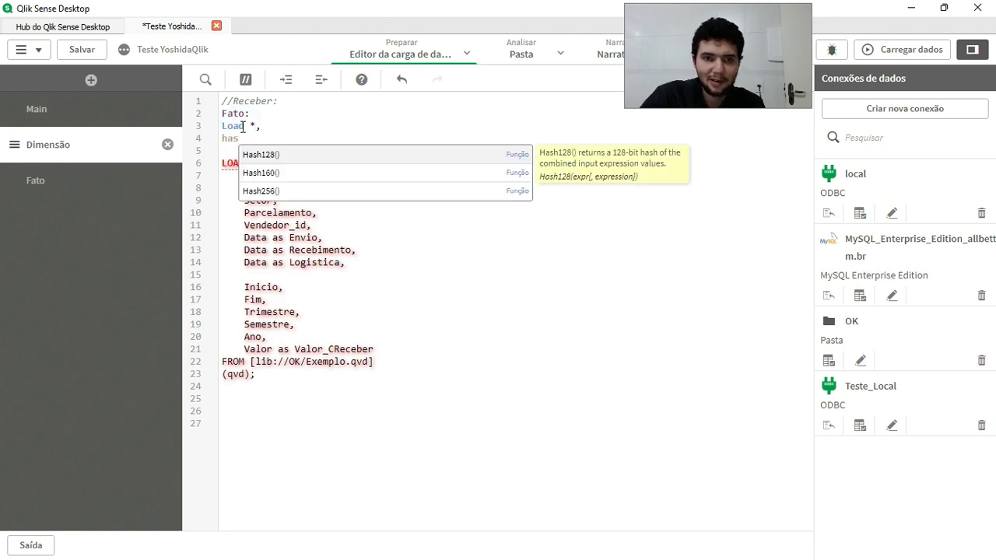
{"action": "key", "text": "Return"}
{"action": "left_click", "coordinate": [250, 246]}
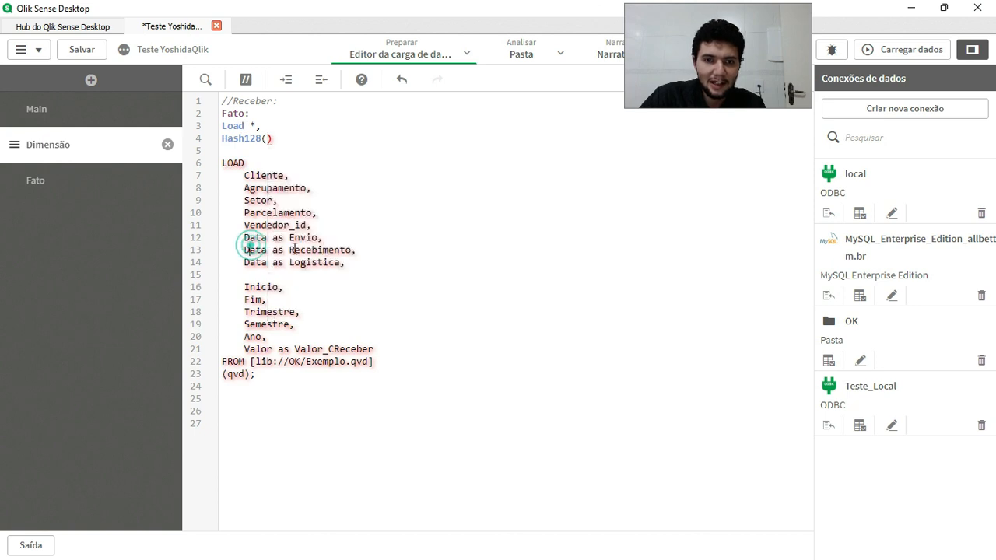
{"action": "double_click", "coordinate": [305, 238]}
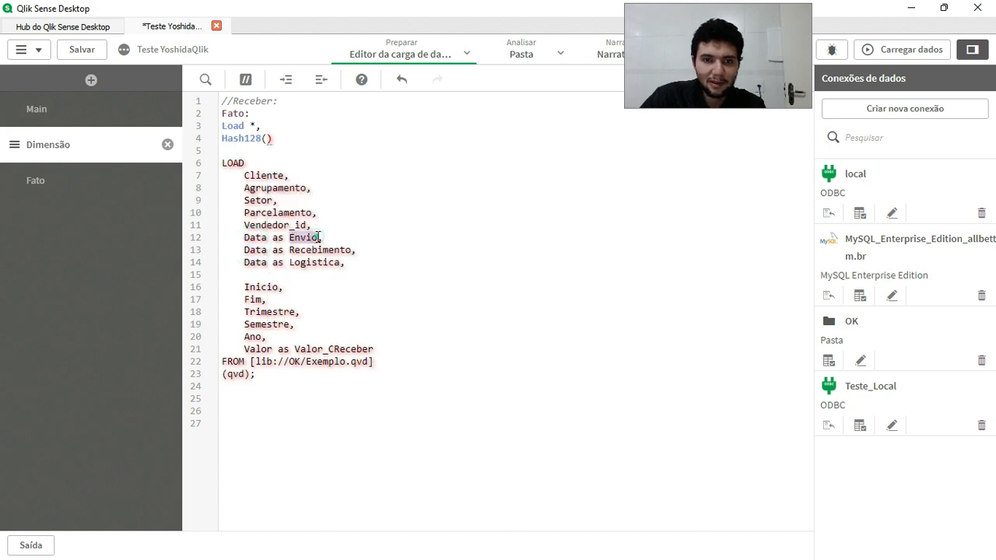
{"action": "left_click", "coordinate": [267, 139]}
{"action": "key", "text": "ctrl+v"}
{"action": "type", "text": ","}
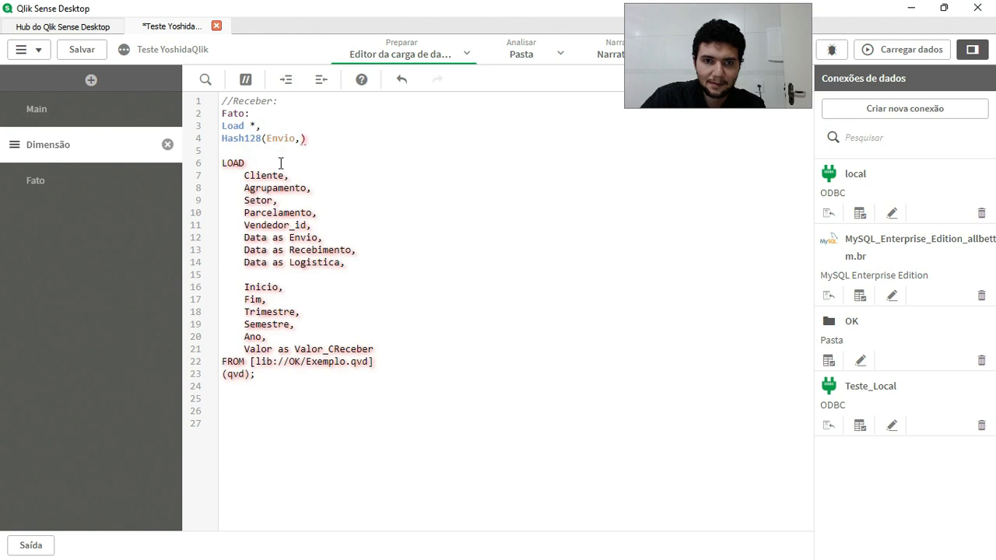
Add Recebimento and Logistica as the second and third comma-separated arguments of the Hash128 expression.
{"action": "double_click", "coordinate": [319, 251]}
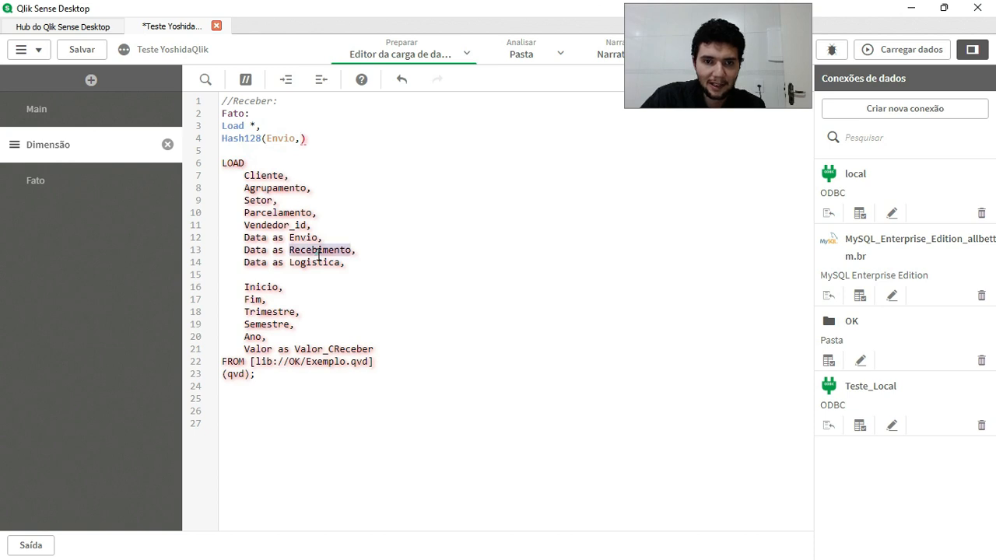
{"action": "left_click", "coordinate": [302, 138]}
{"action": "key", "text": "ctrl+v"}
{"action": "double_click", "coordinate": [319, 262]}
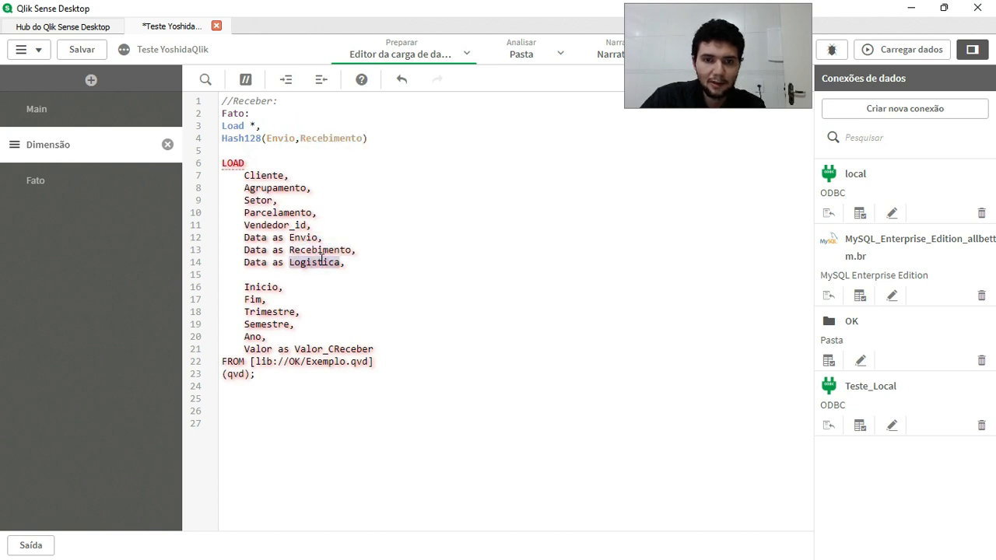
{"action": "left_click", "coordinate": [362, 138]}
{"action": "key", "text": "ctrl+v"}
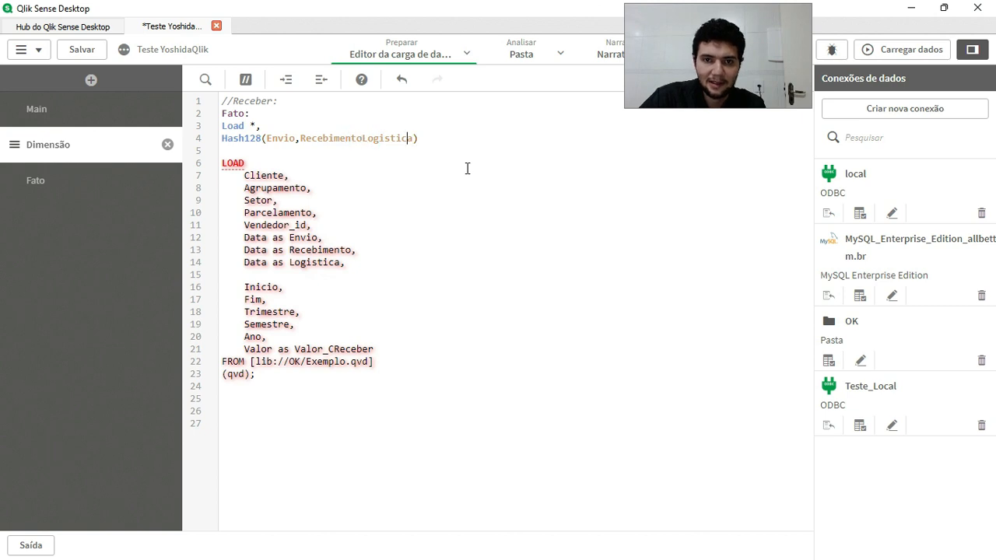
{"action": "type", "text": ","}
Alias the Hash128 expression as Chave_data and end the preceding load with a semicolon.
{"action": "left_click", "coordinate": [439, 139]}
{"action": "type", "text": "as "}
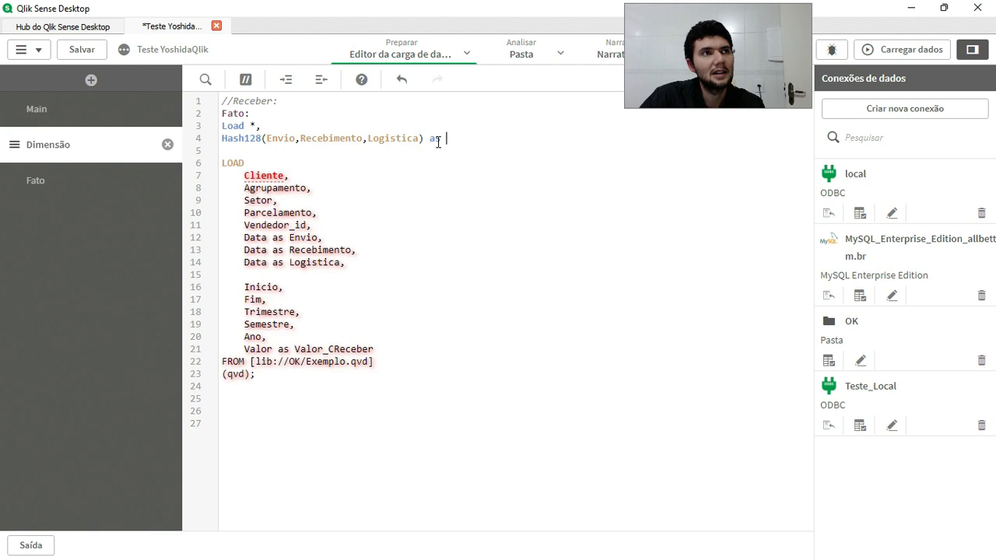
{"action": "type", "text": "Chave_data;"}
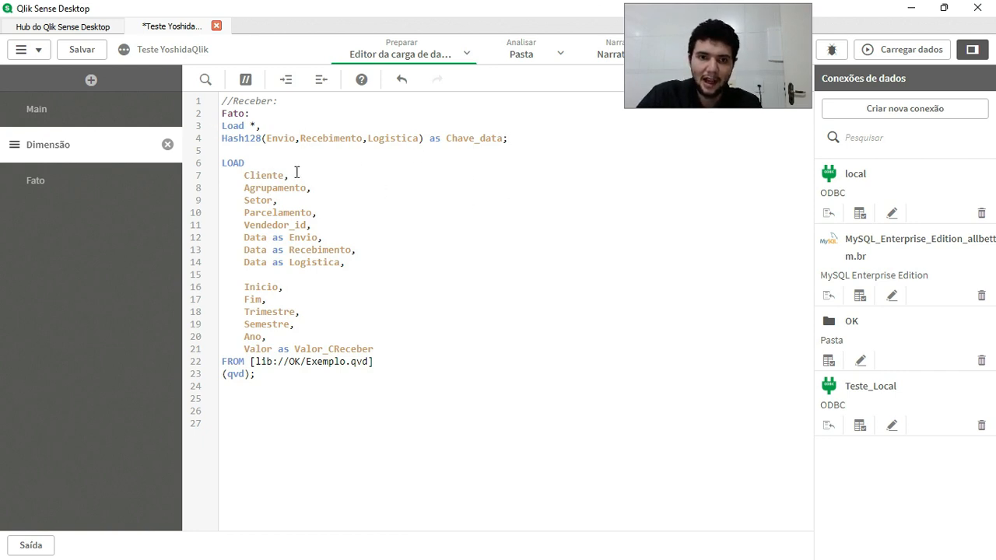
{"action": "double_click", "coordinate": [236, 126]}
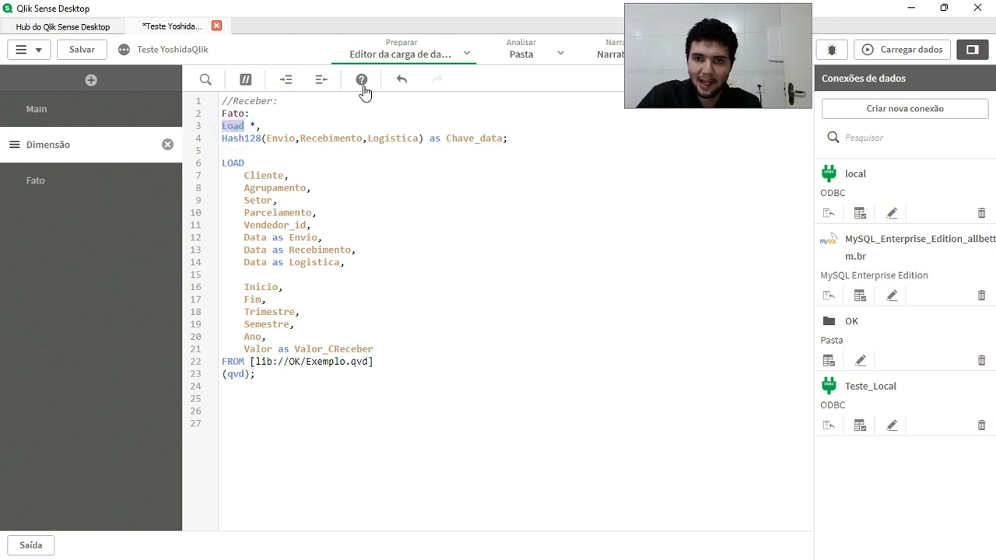
{"action": "left_click", "coordinate": [249, 222]}
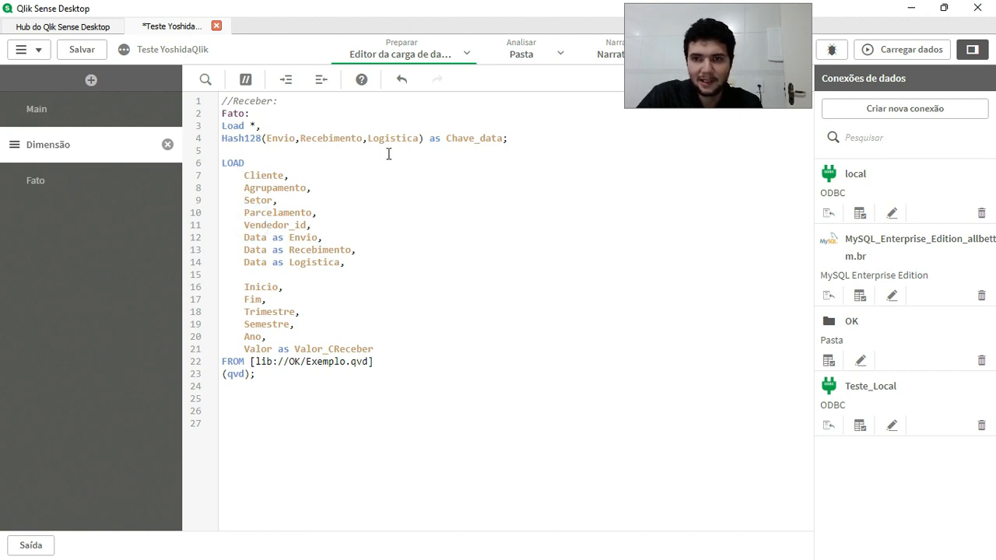
Add the table label Calendario_CN: on line 26, below the Fato load.
{"action": "left_click", "coordinate": [329, 410]}
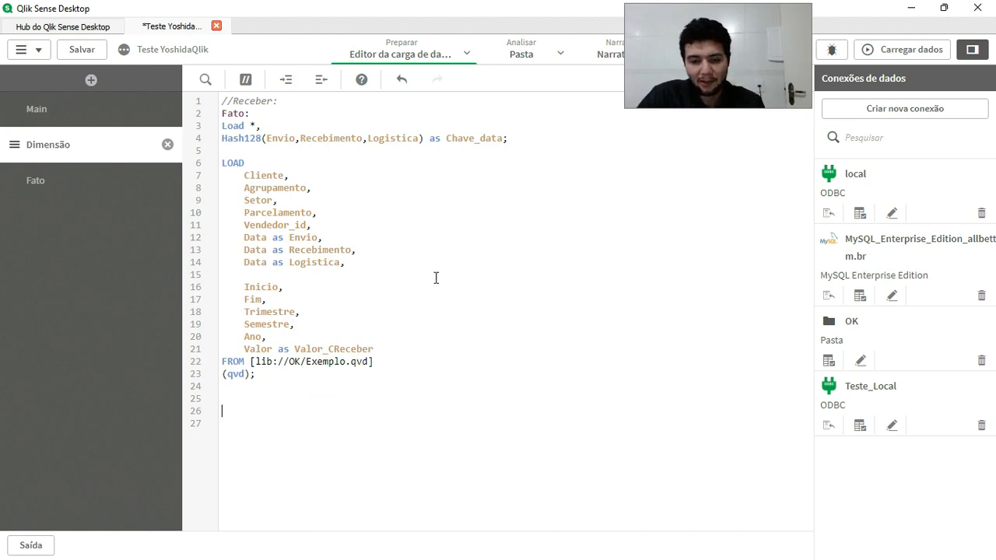
{"action": "type", "text": "Calendario_CN:"}
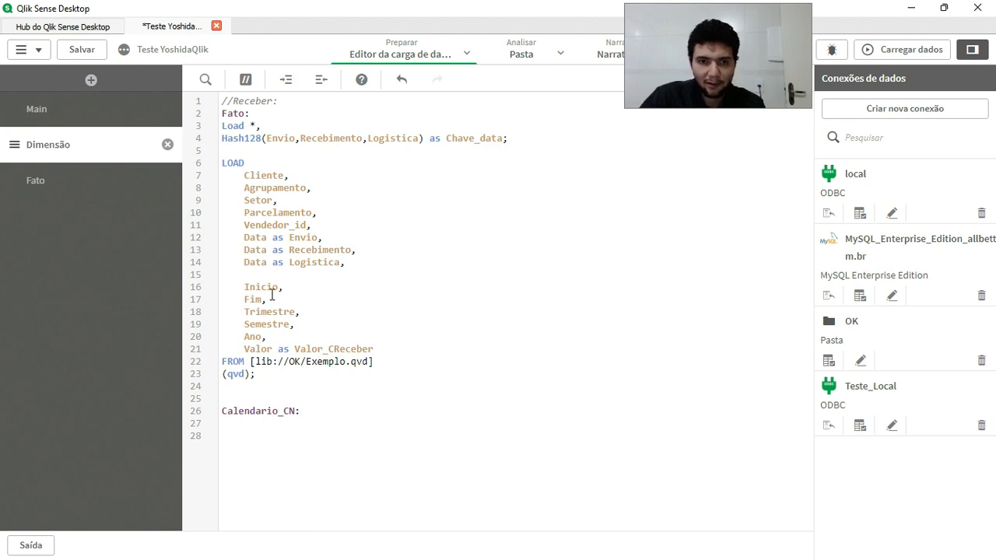
Copy the Envio field name from the Fato load onto the line below the Calendario_CN: label.
{"action": "double_click", "coordinate": [292, 247]}
{"action": "left_click", "coordinate": [292, 244]}
{"action": "key", "text": "shift+End"}
{"action": "key", "text": "shift+Left"}
{"action": "key", "text": "ctrl+c"}
{"action": "left_click", "coordinate": [252, 422]}
{"action": "key", "text": "ctrl+v"}
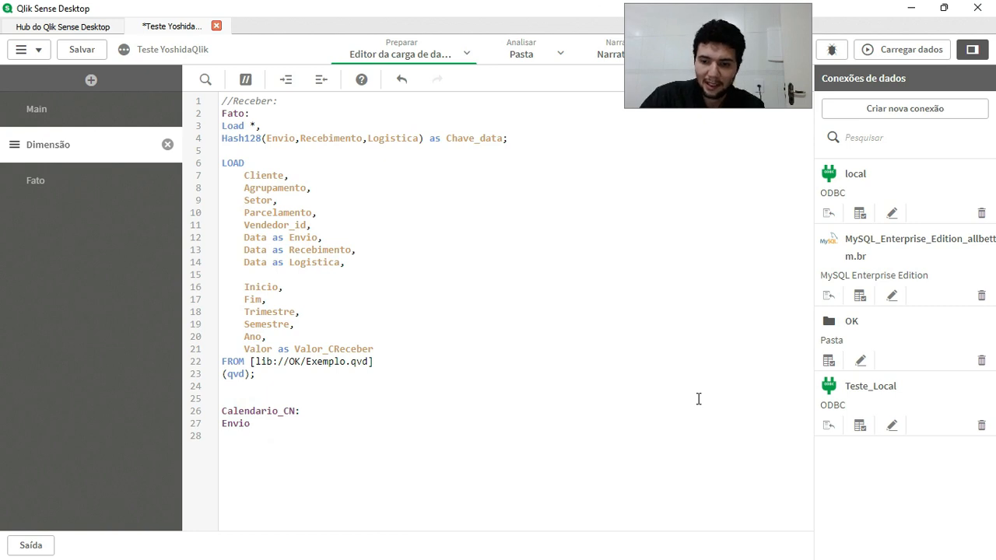
Turn the line below Calendario_CN: into Load Envio as Data_Universal, and start a new line after it.
{"action": "key", "text": "shift+Home"}
{"action": "type", "text": "Load"}
{"action": "key", "text": "ctrl+v"}
{"action": "type", "text": ","}
{"action": "key", "text": "Return"}
{"action": "type", "text": "Data_"}
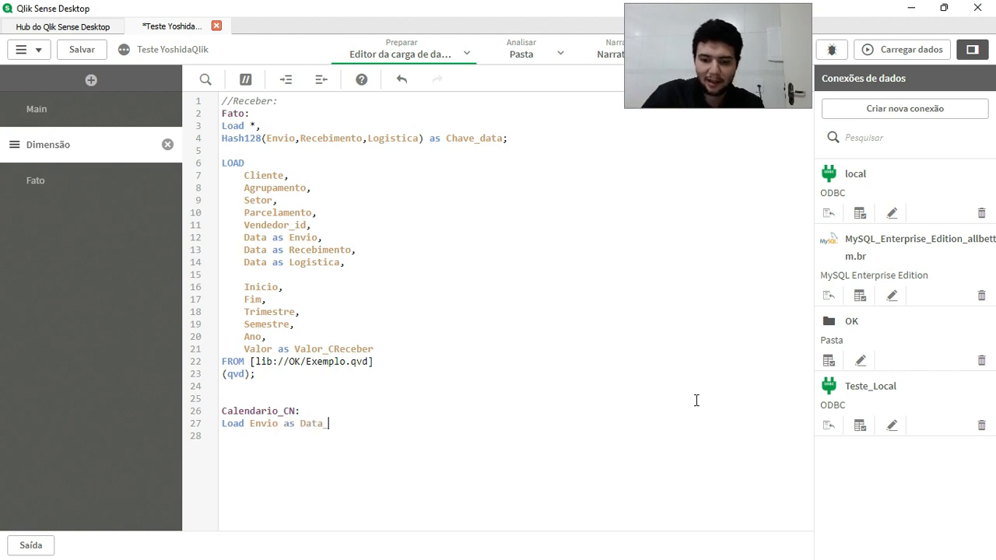
{"action": "type", "text": "Universal"}
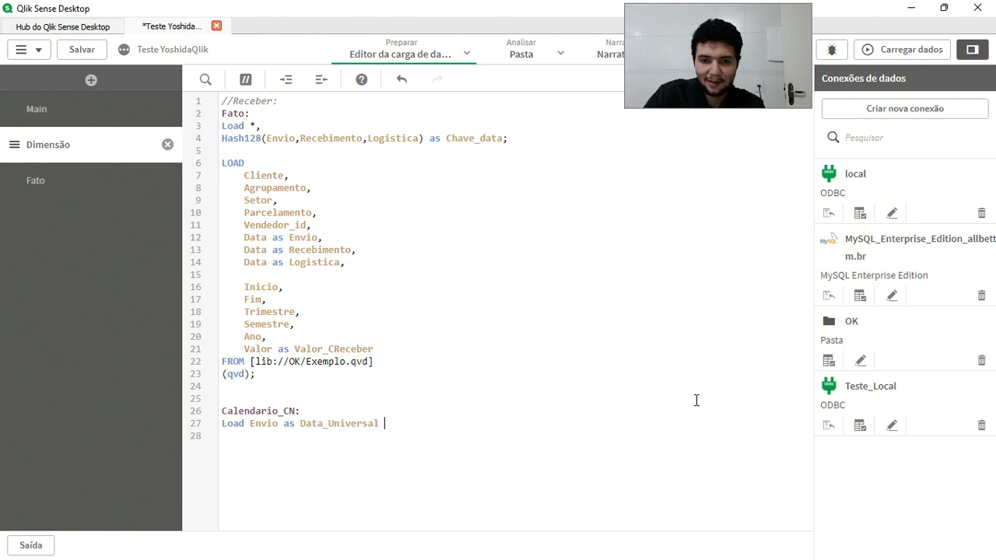
{"action": "type", "text": ","}
{"action": "key", "text": "Return"}
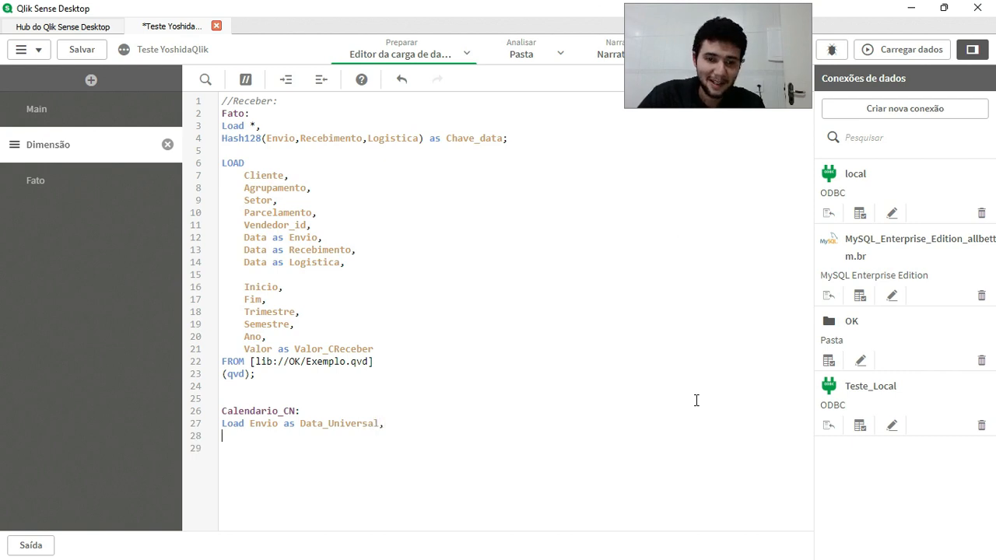
Copy the Chave_data field name from the Hash128 line into the Calendario_CN load, below Data_Universal.
{"action": "double_click", "coordinate": [474, 138]}
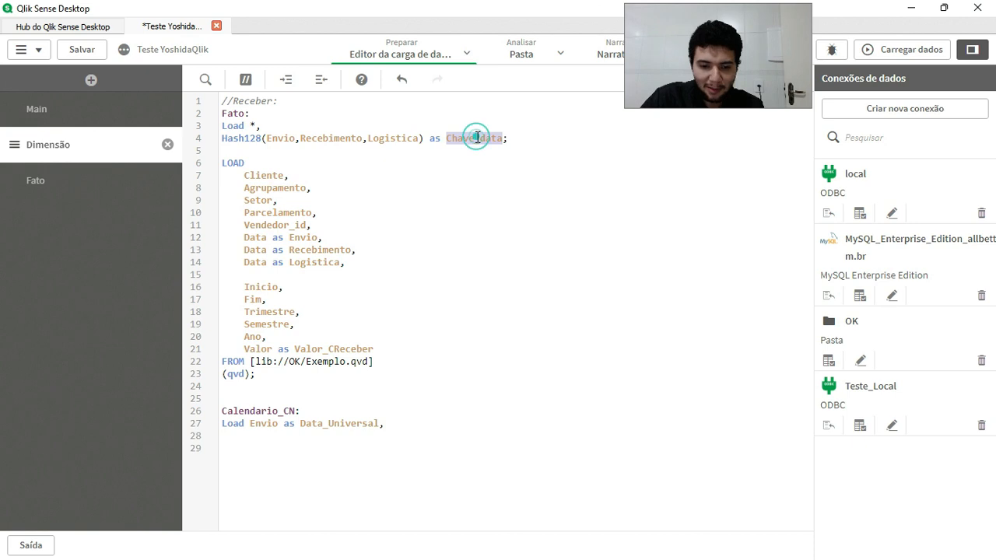
{"action": "left_click", "coordinate": [252, 434]}
{"action": "key", "text": "ctrl+v"}
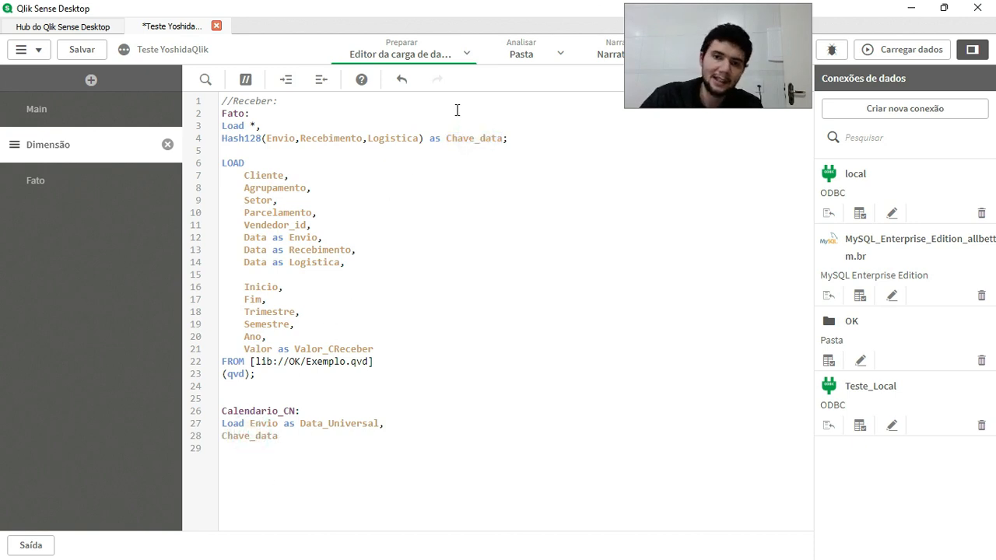
Make the Calendario_CN load distinct and move Envio as Data_Universal, to its own line.
{"action": "left_click", "coordinate": [250, 422]}
{"action": "type", "text": "distinct"}
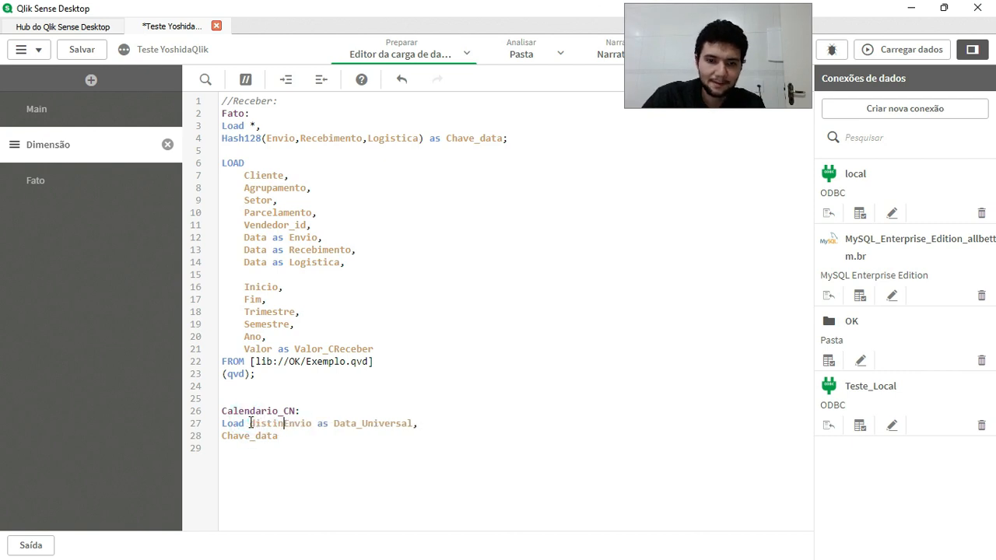
{"action": "key", "text": "Return"}
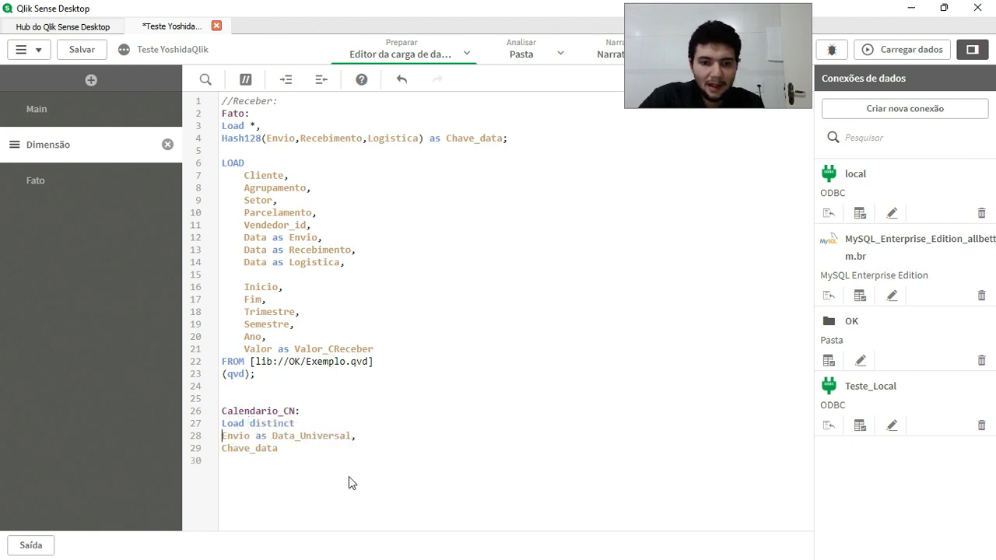
Complete the Calendario_CN load with Resident Fato; on a new line below Chave_data.
{"action": "left_click", "coordinate": [309, 448]}
{"action": "key", "text": "Return"}
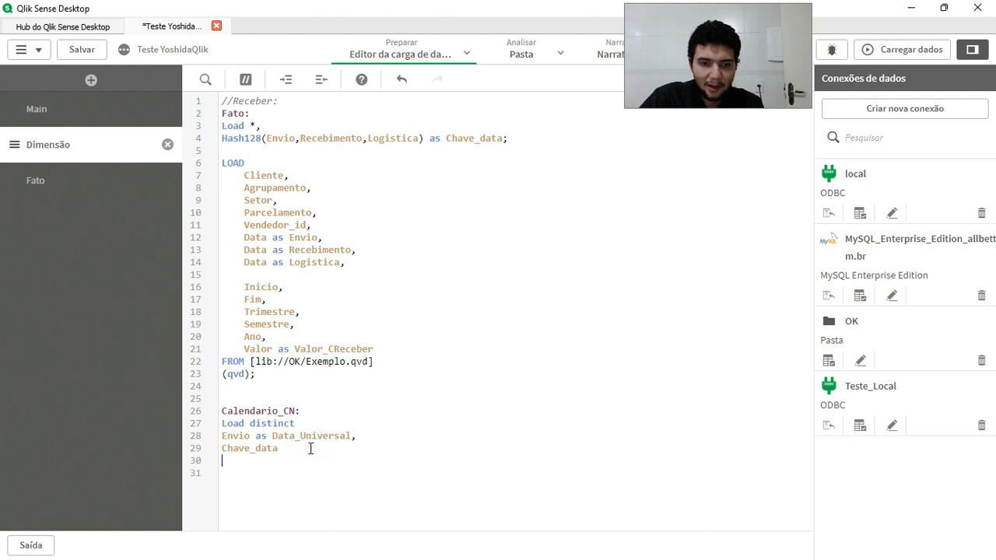
{"action": "type", "text": "Resident "}
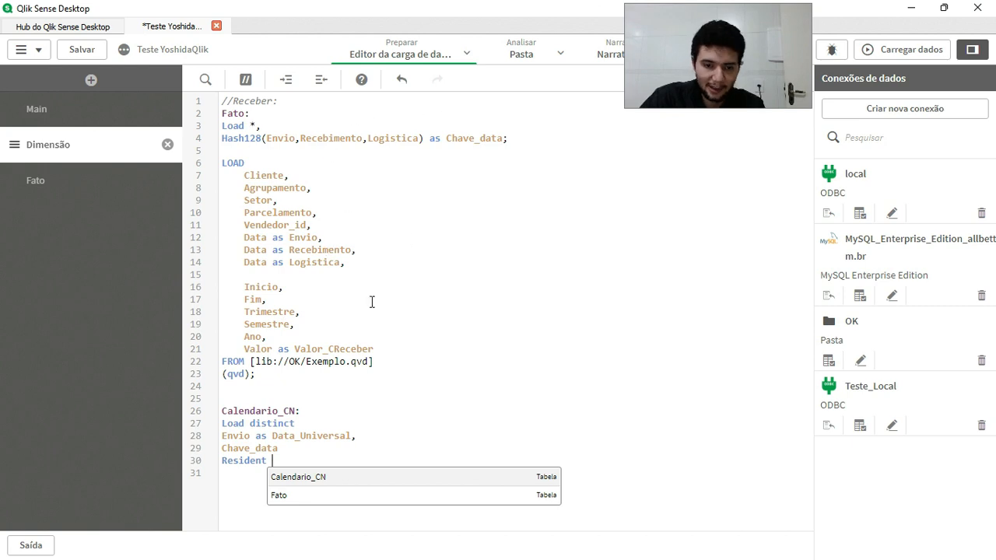
{"action": "type", "text": "Fato;"}
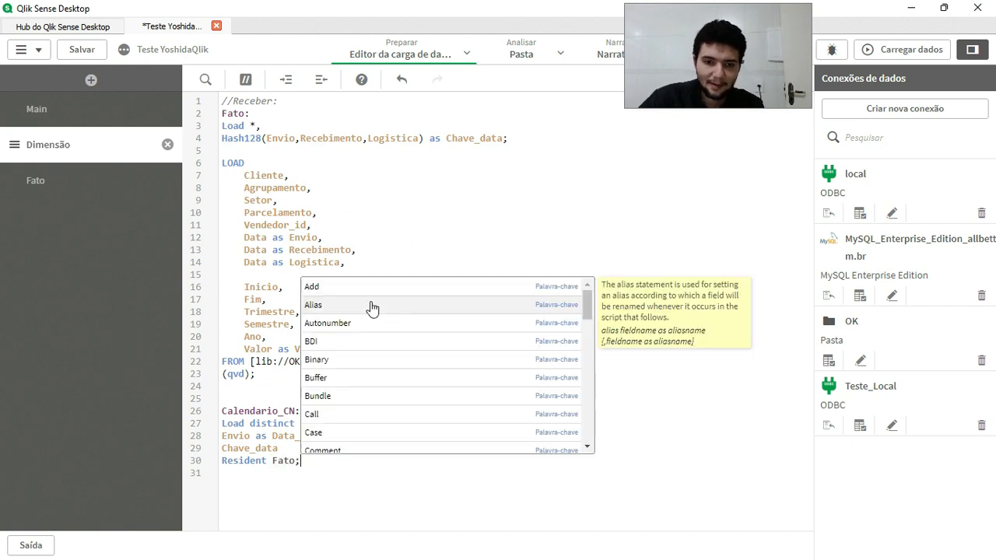
{"action": "key", "text": "Escape"}
Duplicate the whole Load distinct ... Resident Fato; block twice below the original, separating the blocks with empty lines.
{"action": "key", "text": "shift+Up"}
{"action": "key", "text": "shift+Up"}
{"action": "key", "text": "shift+Up"}
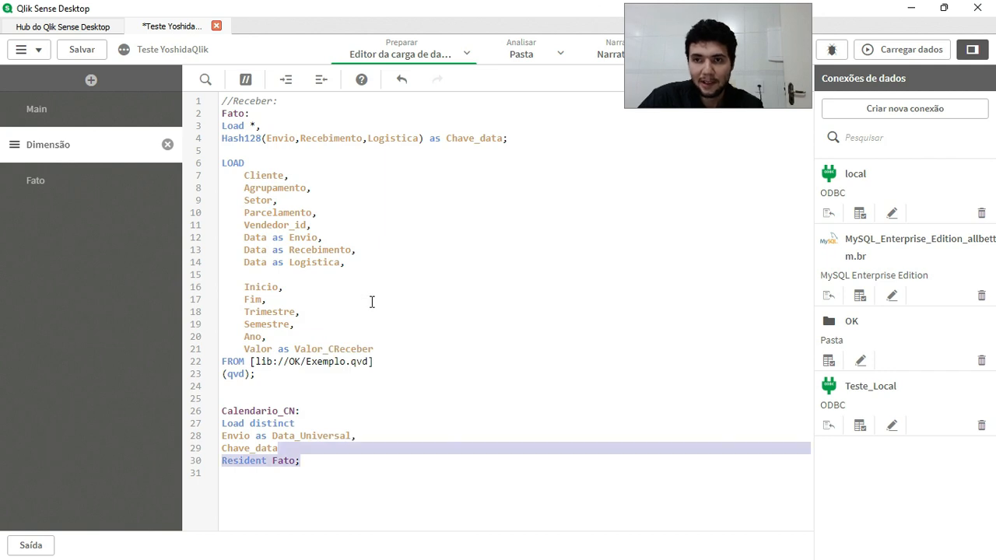
{"action": "key", "text": "shift+Home"}
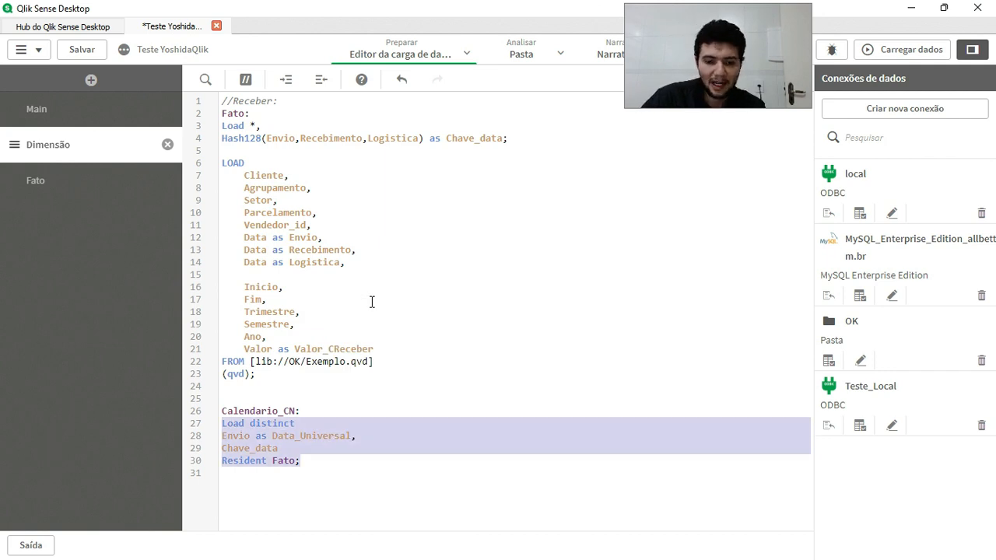
{"action": "key", "text": "ctrl+c"}
{"action": "key", "text": "Down"}
{"action": "key", "text": "Return"}
{"action": "key", "text": "ctrl+v"}
{"action": "key", "text": "Return"}
{"action": "key", "text": "ctrl+v"}
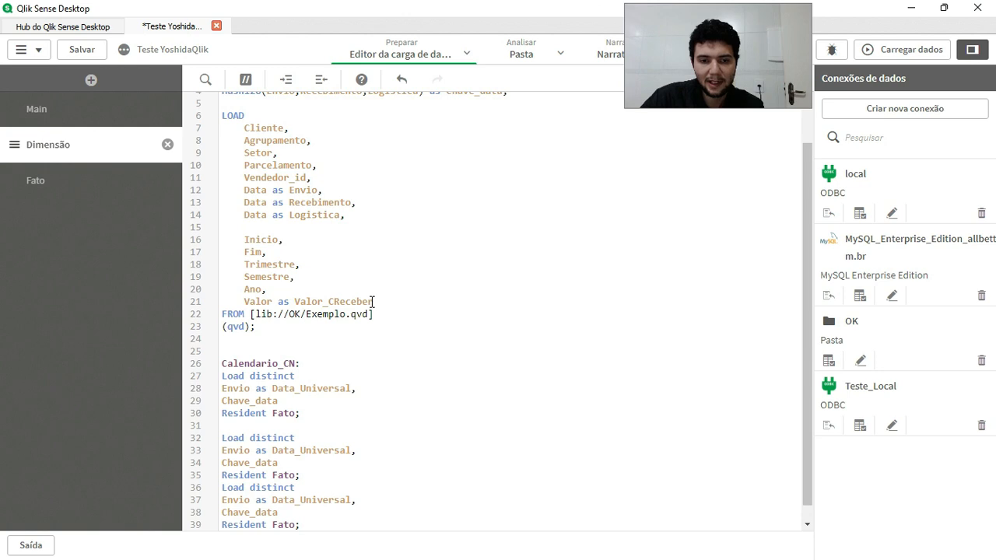
{"action": "key", "text": "Home"}
{"action": "key", "text": "Return"}
{"action": "key", "text": "Up"}
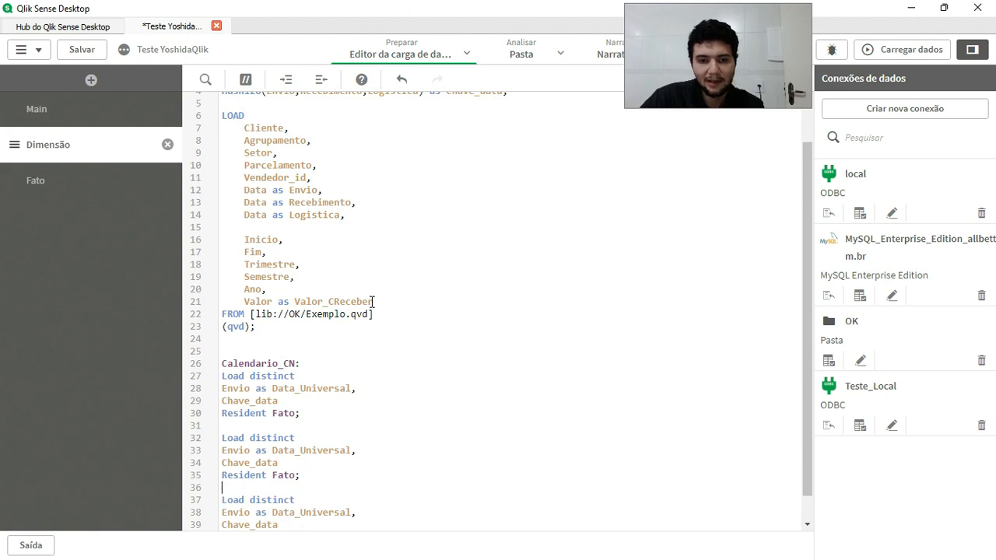
Replace Envio with Recebimento in the second Load distinct block, copying the name from the Fato load.
{"action": "scroll", "coordinate": [276, 233], "scroll_direction": "up", "scroll_amount": 2}
{"action": "double_click", "coordinate": [258, 250]}
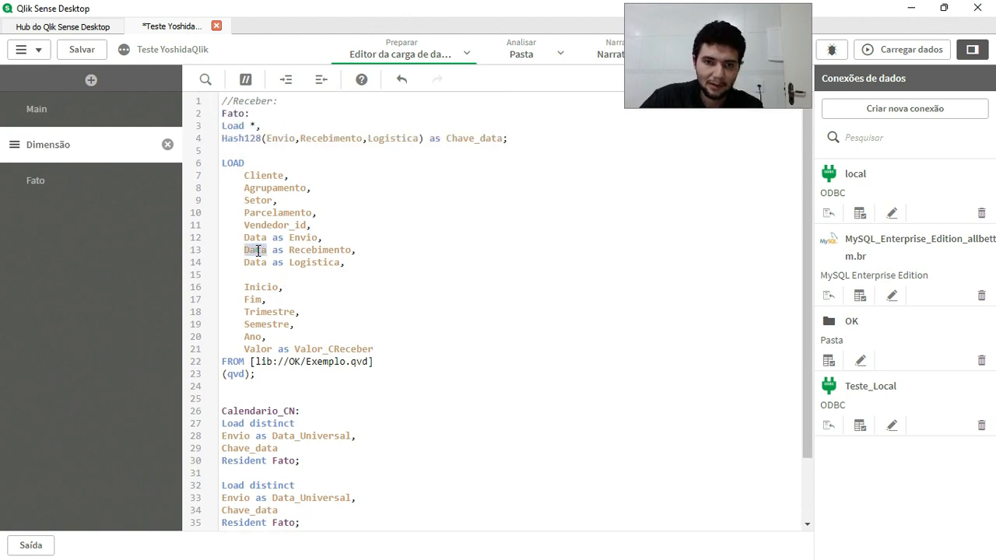
{"action": "double_click", "coordinate": [308, 250]}
{"action": "scroll", "coordinate": [315, 336], "scroll_direction": "down", "scroll_amount": 1}
{"action": "scroll", "coordinate": [315, 337], "scroll_direction": "down", "scroll_amount": 1}
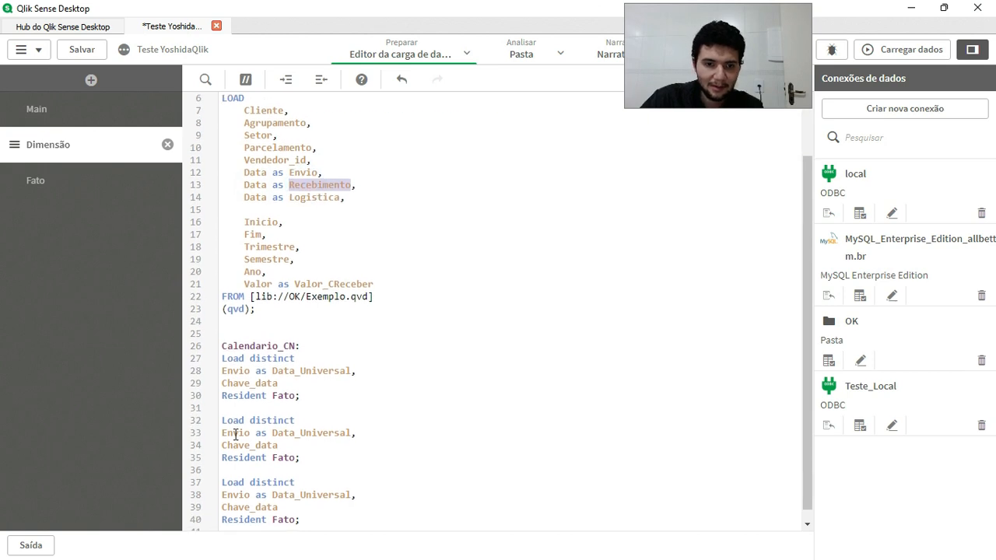
{"action": "double_click", "coordinate": [234, 434]}
{"action": "key", "text": "ctrl+v"}
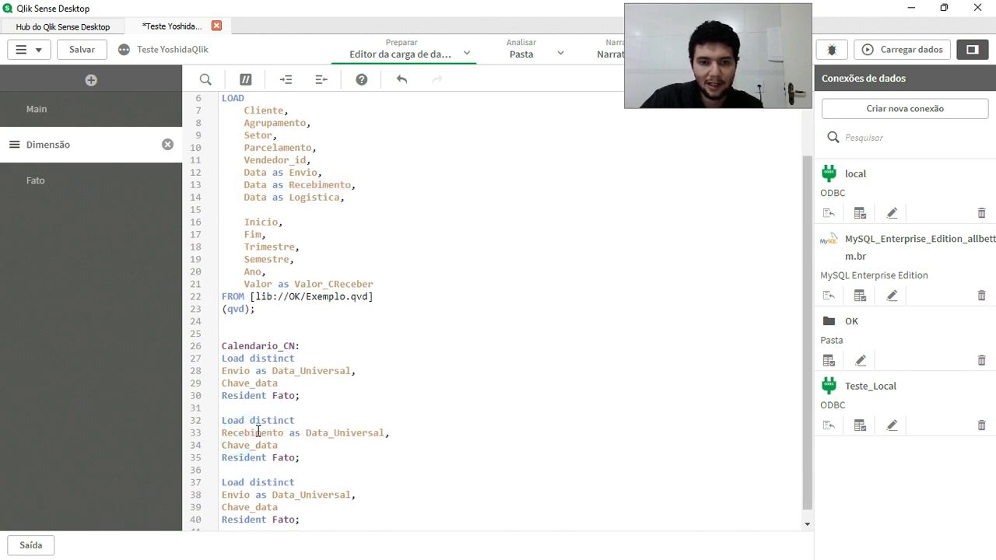
Replace Envio with Logistica in the third Load distinct block, copying the name from the Fato load.
{"action": "double_click", "coordinate": [347, 432]}
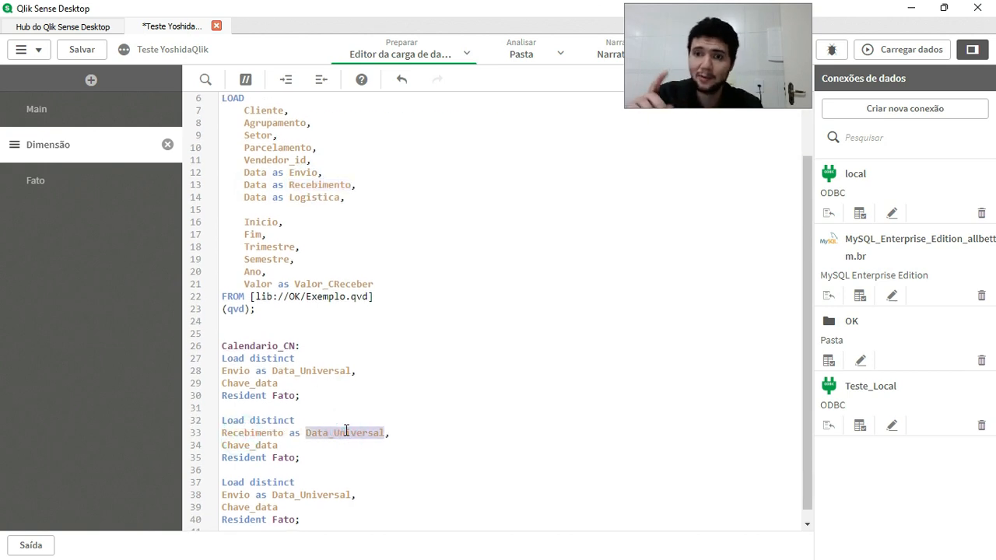
{"action": "scroll", "coordinate": [319, 295], "scroll_direction": "up", "scroll_amount": 1}
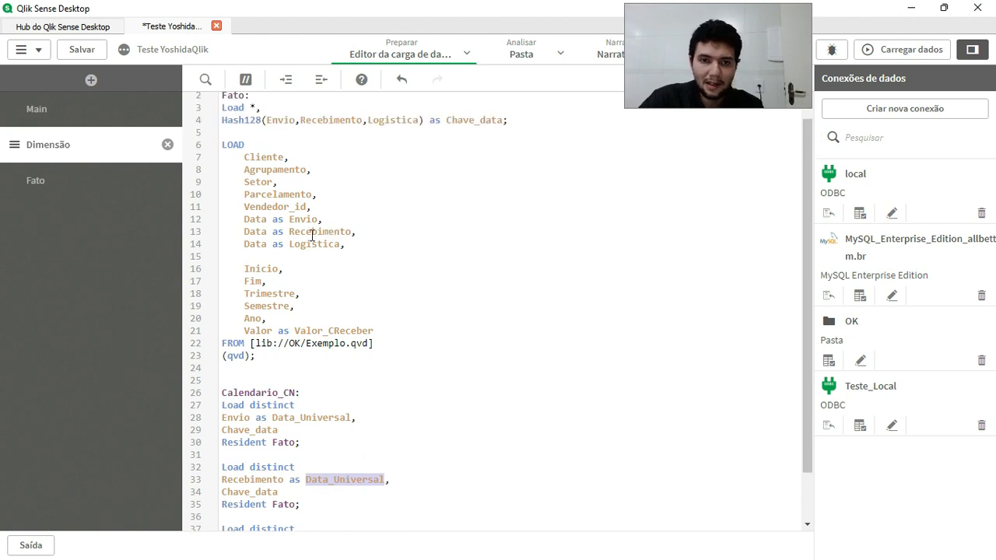
{"action": "double_click", "coordinate": [312, 245]}
{"action": "scroll", "coordinate": [330, 305], "scroll_direction": "down", "scroll_amount": 1}
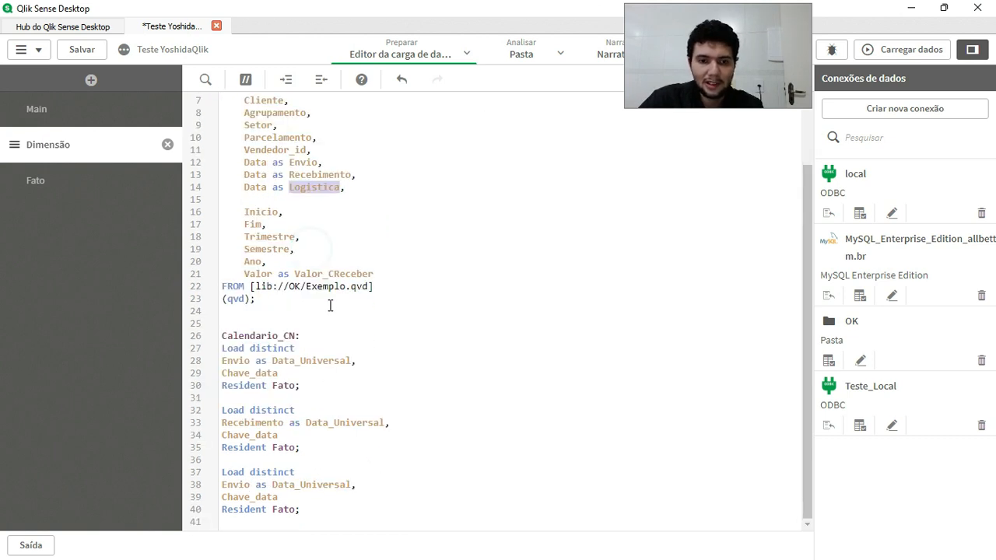
{"action": "double_click", "coordinate": [237, 484]}
{"action": "key", "text": "ctrl+v"}
{"action": "left_click", "coordinate": [399, 456]}
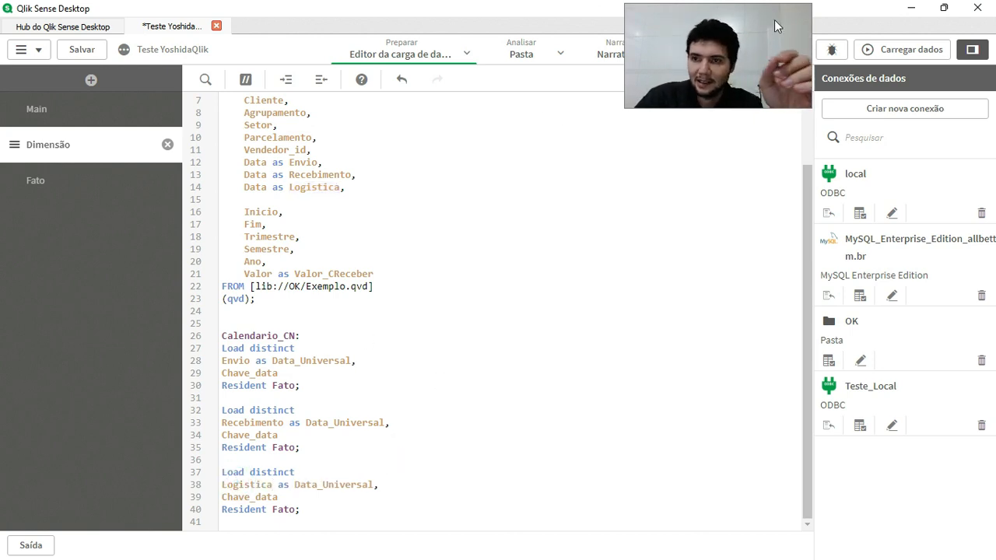
Run the data load with the three Calendario_CN blocks, close its progress report and open the data model viewer.
{"action": "left_click", "coordinate": [892, 48]}
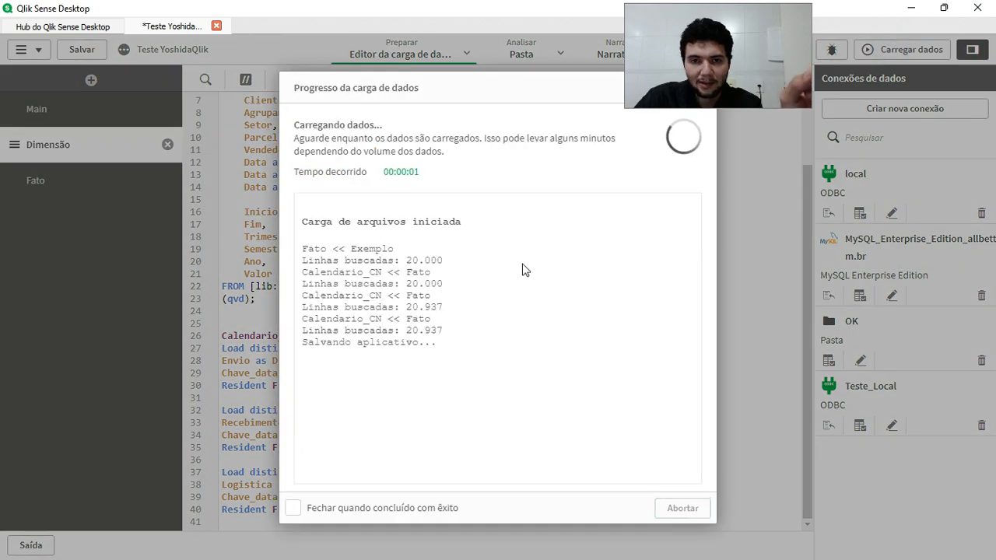
{"action": "left_click", "coordinate": [684, 510]}
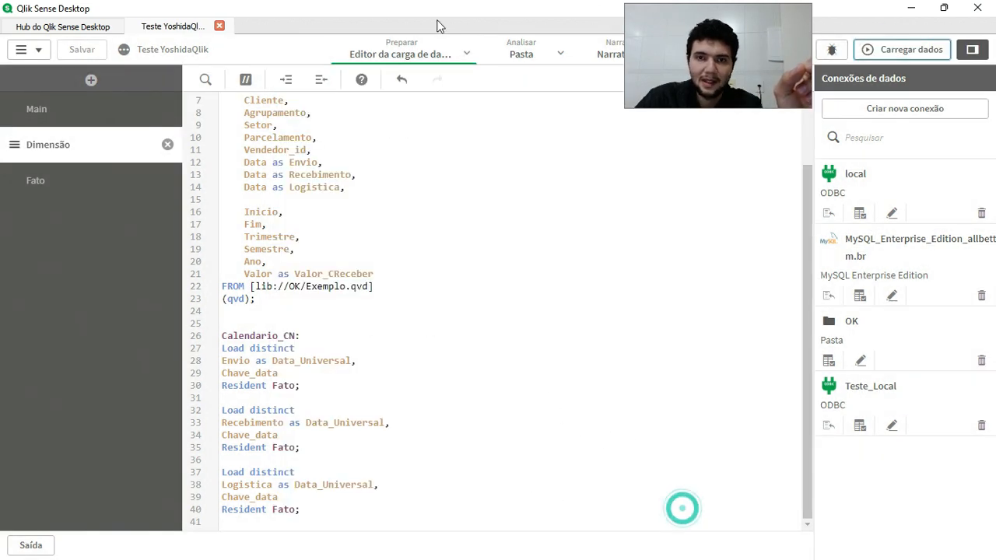
{"action": "left_click", "coordinate": [466, 53]}
{"action": "left_click", "coordinate": [410, 148]}
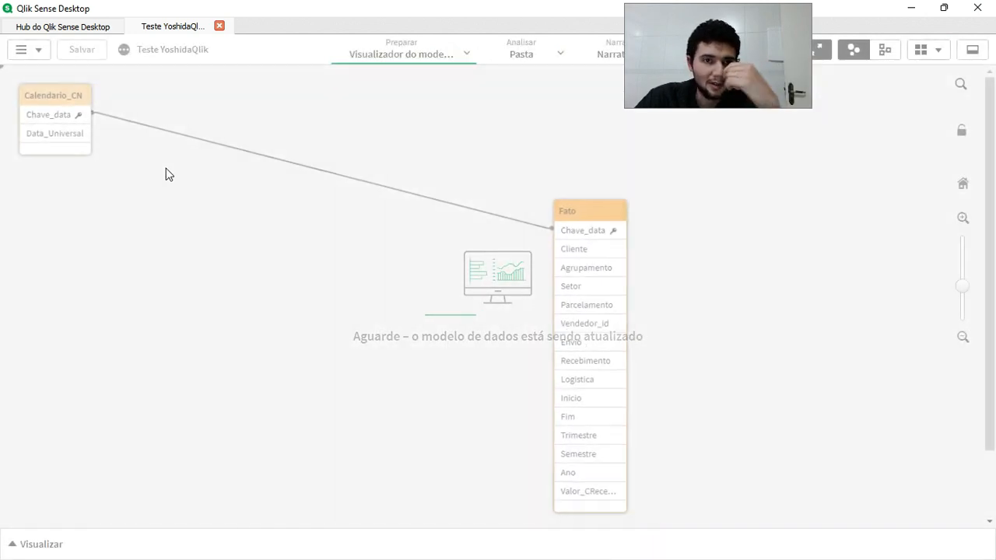
Preview the Data_Universal field of Calendario_CN and move the Fato table higher in the model.
{"action": "left_click", "coordinate": [85, 148]}
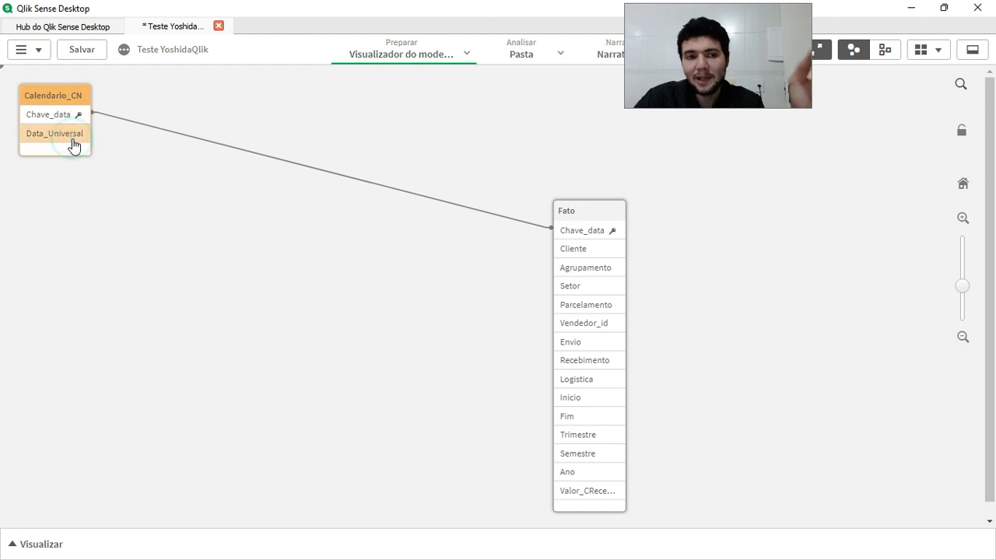
{"action": "left_click", "coordinate": [165, 527]}
{"action": "left_click", "coordinate": [164, 544]}
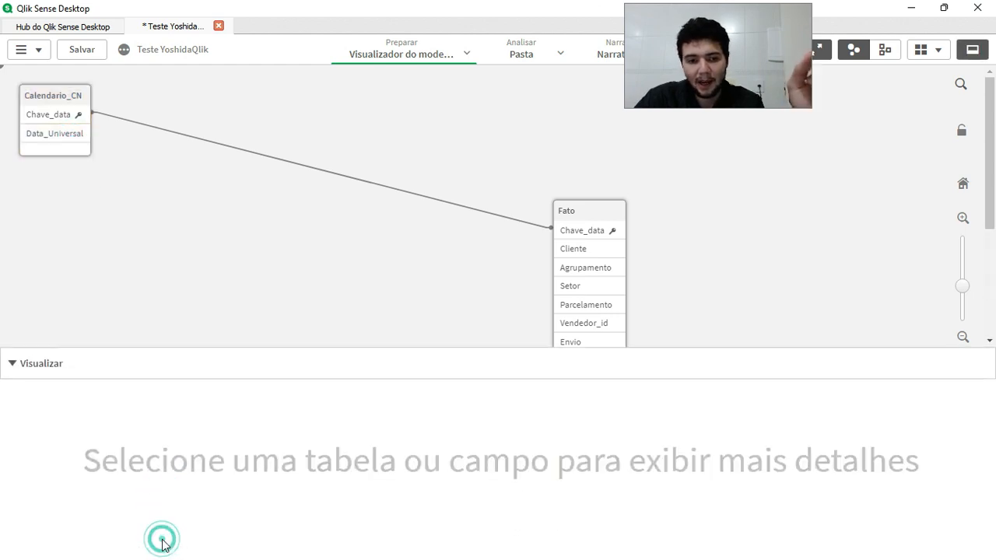
{"action": "left_click", "coordinate": [62, 144]}
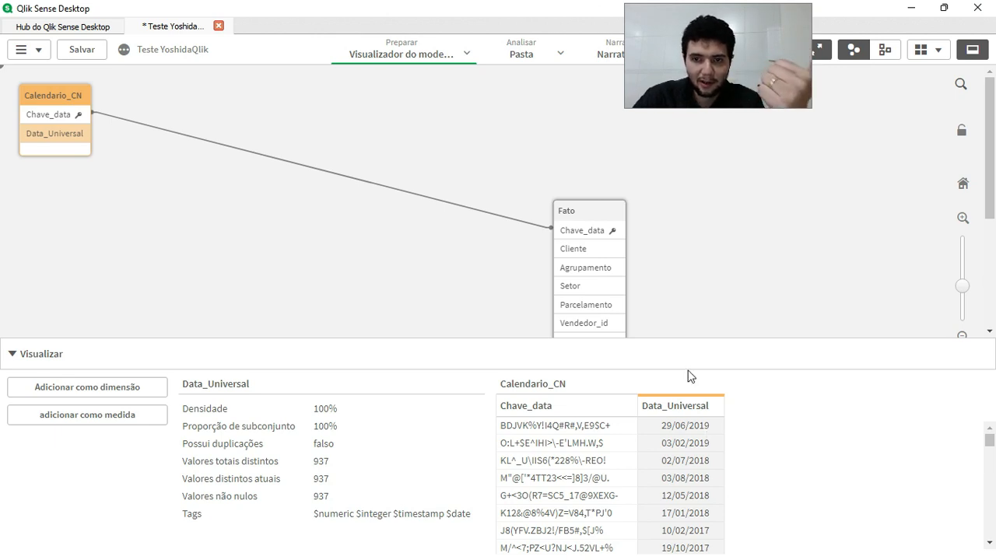
{"action": "left_click_drag", "start_coordinate": [594, 209], "coordinate": [551, 75]}
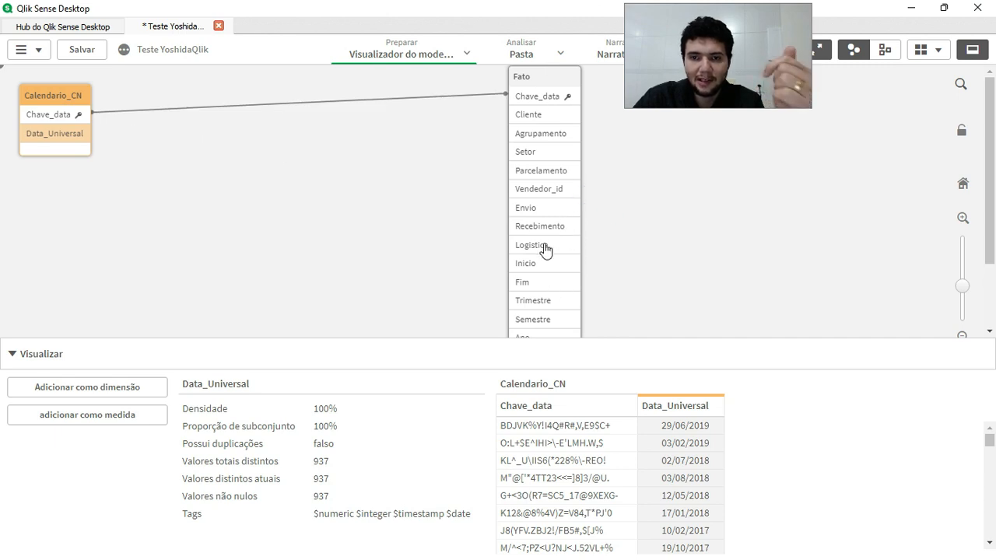
Return to the data load editor and review the Data aliases in the Fato load and the Calendario_CN blocks.
{"action": "left_click", "coordinate": [462, 53]}
{"action": "left_click", "coordinate": [417, 115]}
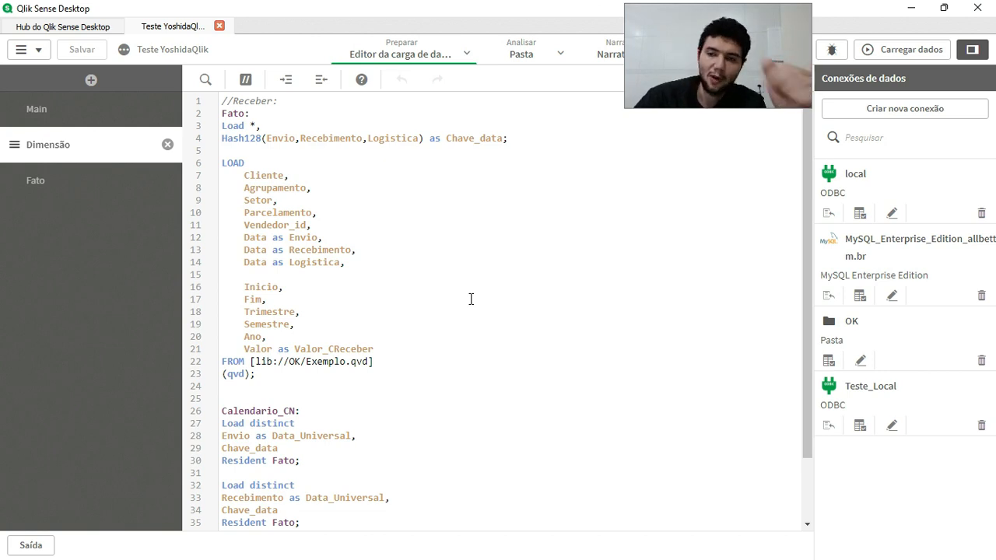
{"action": "scroll", "coordinate": [487, 349], "scroll_direction": "down", "scroll_amount": 2}
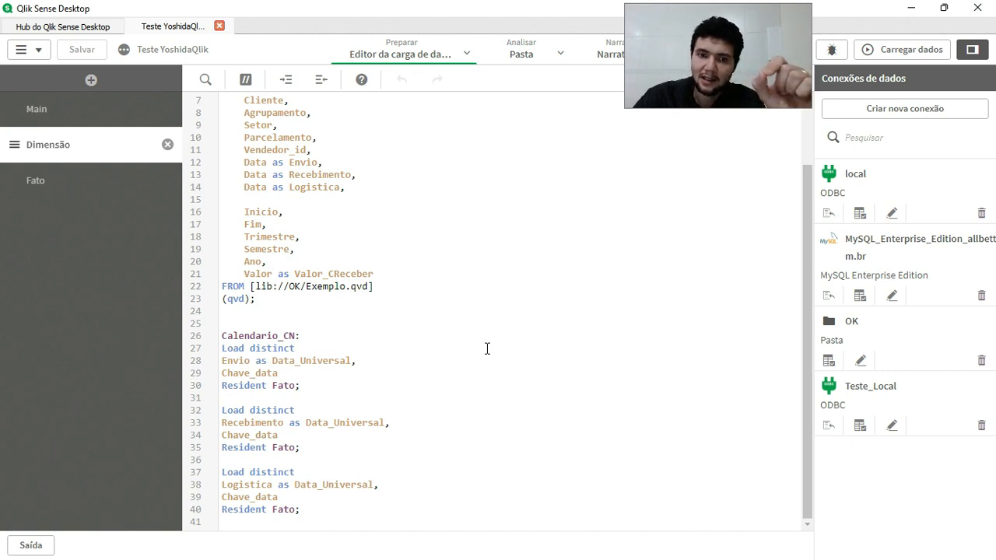
{"action": "left_click_drag", "start_coordinate": [252, 336], "coordinate": [222, 332]}
{"action": "left_click", "coordinate": [364, 508]}
{"action": "left_click", "coordinate": [222, 333]}
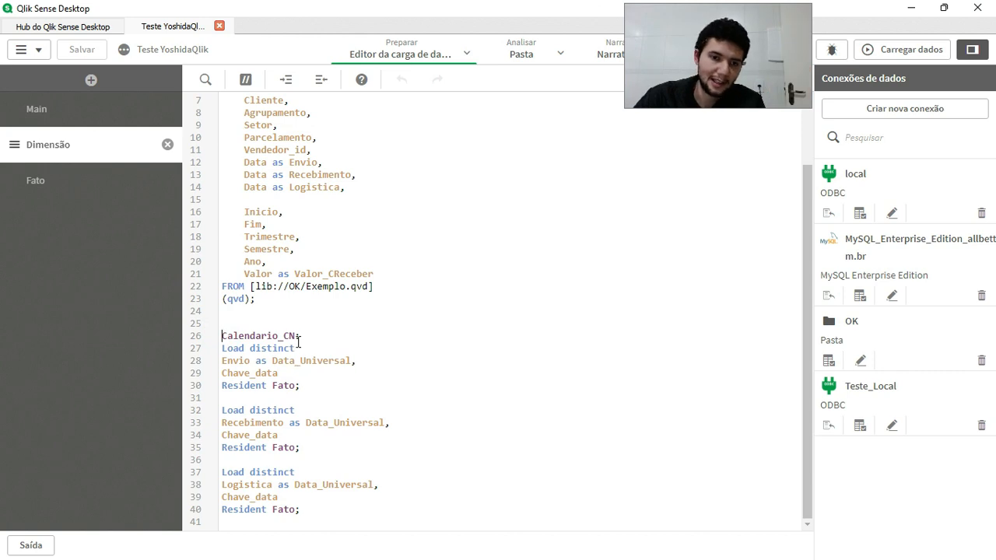
{"action": "left_click", "coordinate": [399, 298]}
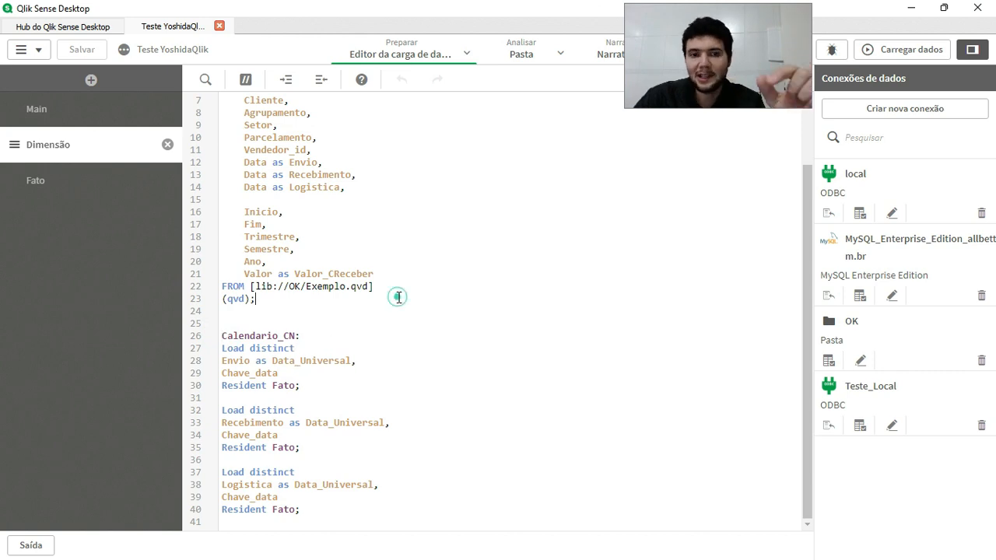
{"action": "scroll", "coordinate": [400, 275], "scroll_direction": "up", "scroll_amount": 1}
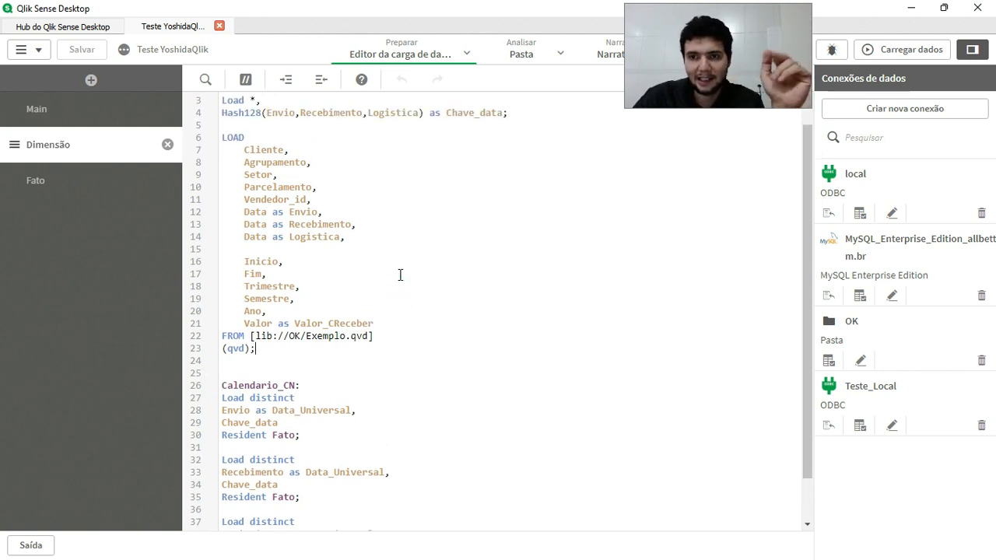
{"action": "scroll", "coordinate": [378, 259], "scroll_direction": "up", "scroll_amount": 1}
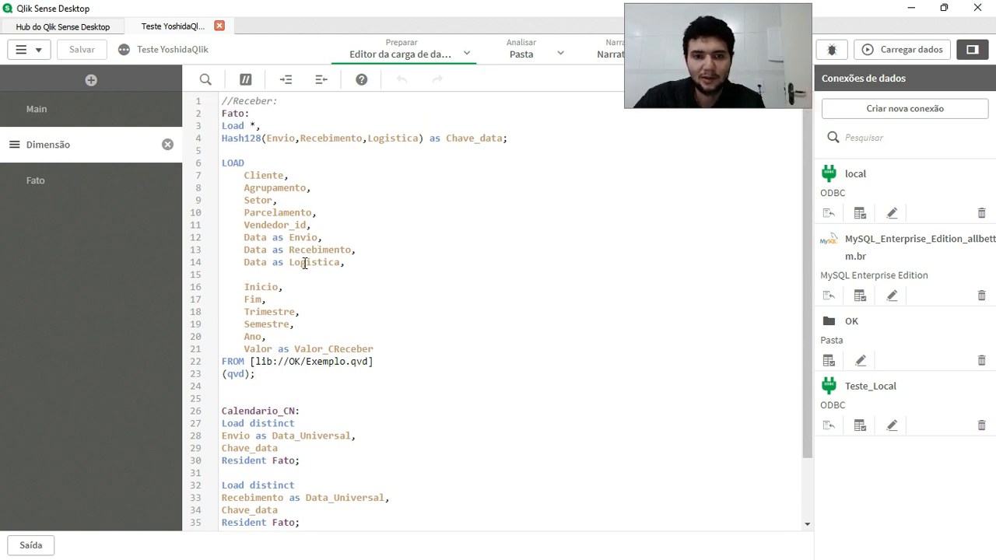
{"action": "double_click", "coordinate": [250, 237]}
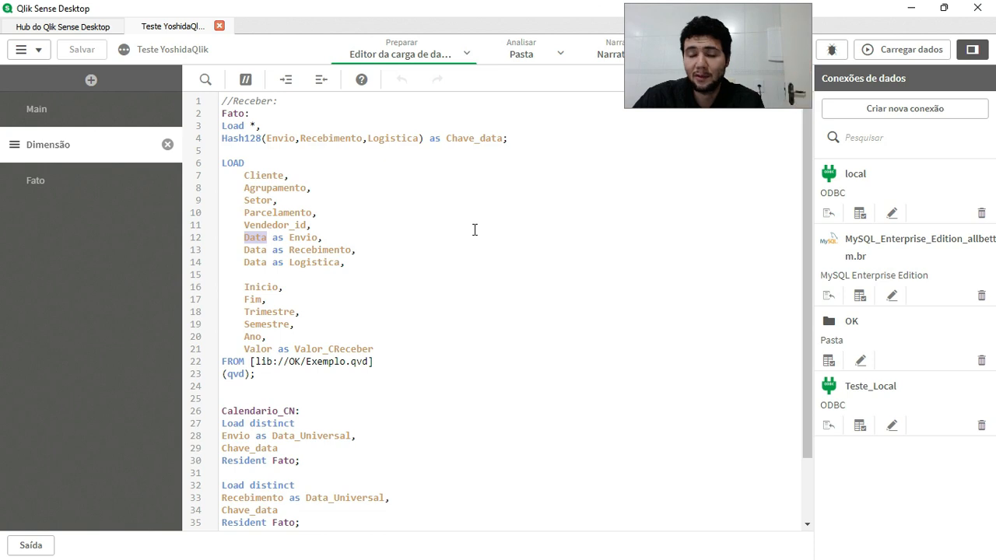
{"action": "scroll", "coordinate": [426, 367], "scroll_direction": "down", "scroll_amount": 3}
{"action": "scroll", "coordinate": [391, 373], "scroll_direction": "up", "scroll_amount": 3}
{"action": "scroll", "coordinate": [392, 377], "scroll_direction": "down", "scroll_amount": 3}
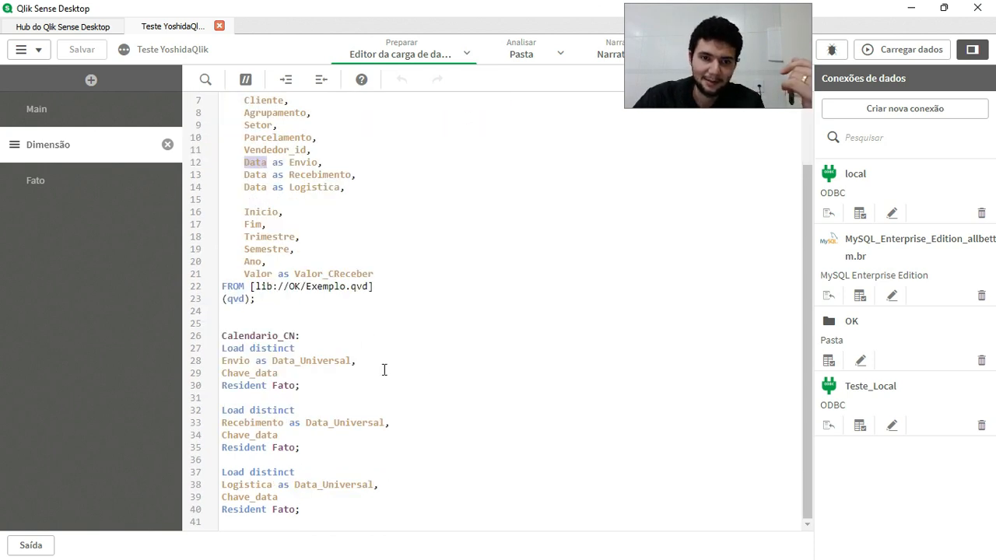
Add empty lines below the third Load distinct block and begin a new table label with Master.
{"action": "left_click", "coordinate": [376, 513]}
{"action": "key", "text": "Return"}
{"action": "key", "text": "Return"}
{"action": "key", "text": "Return"}
{"action": "key", "text": "Return"}
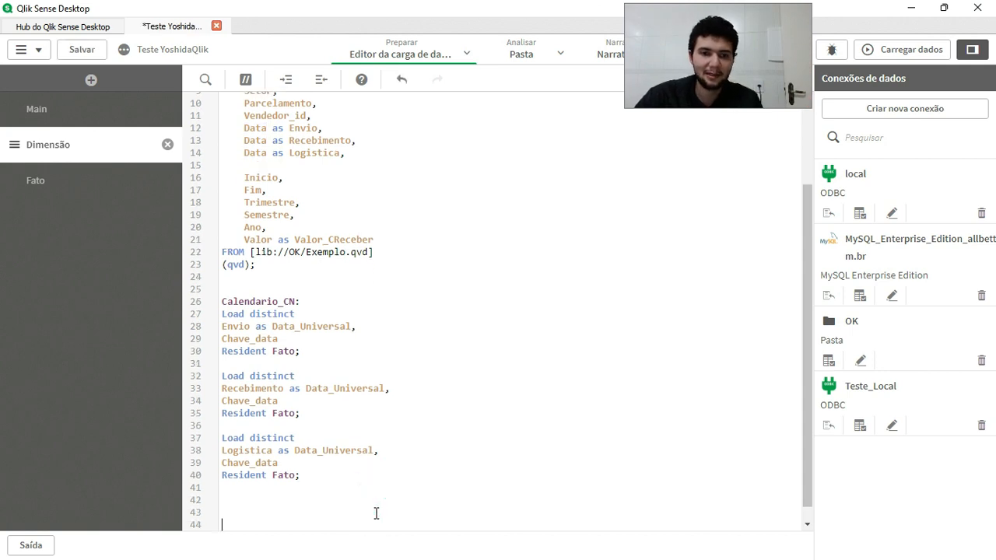
{"action": "type", "text": "Master_Calendario:"}
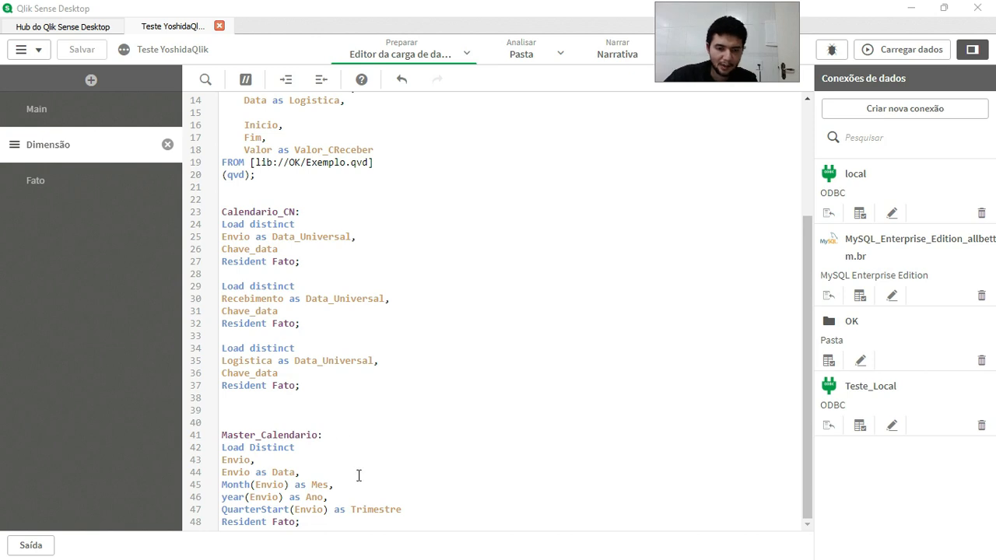
Open the data model viewer to inspect the Master_Calendario link to Fato, and move the Master_Calendario table down level with Fato.
{"action": "left_click", "coordinate": [375, 436]}
{"action": "left_click", "coordinate": [274, 440]}
{"action": "double_click", "coordinate": [244, 460]}
{"action": "left_click", "coordinate": [469, 56]}
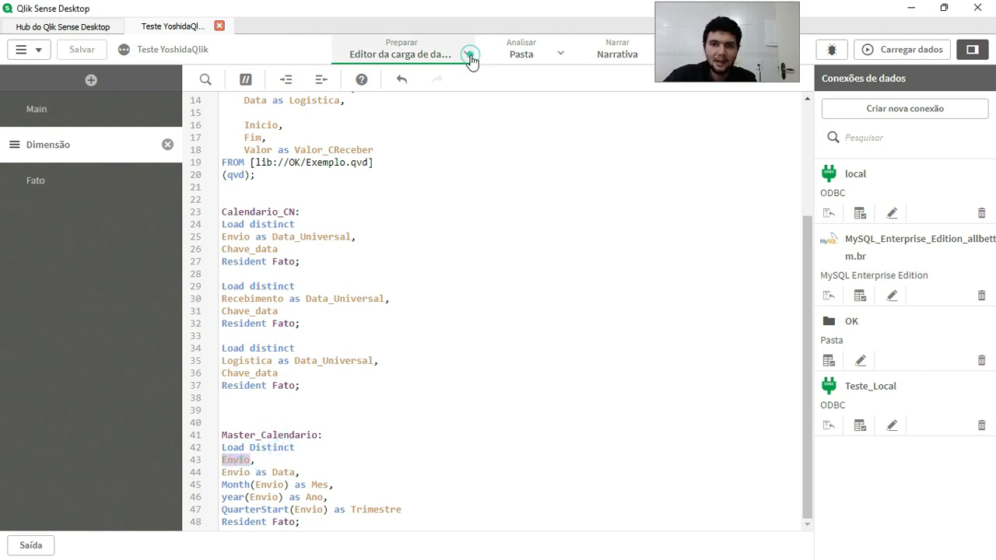
{"action": "left_click", "coordinate": [410, 141]}
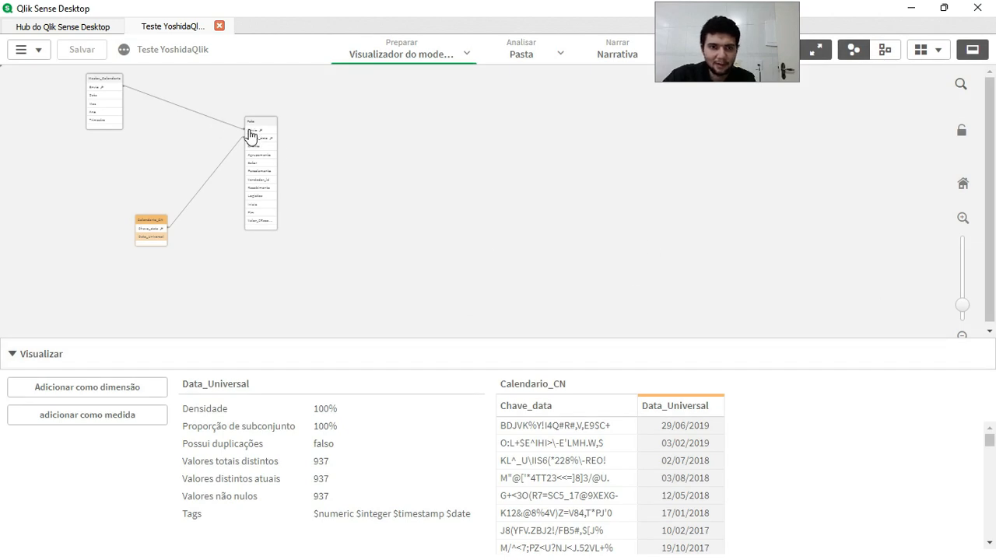
{"action": "left_click", "coordinate": [970, 222]}
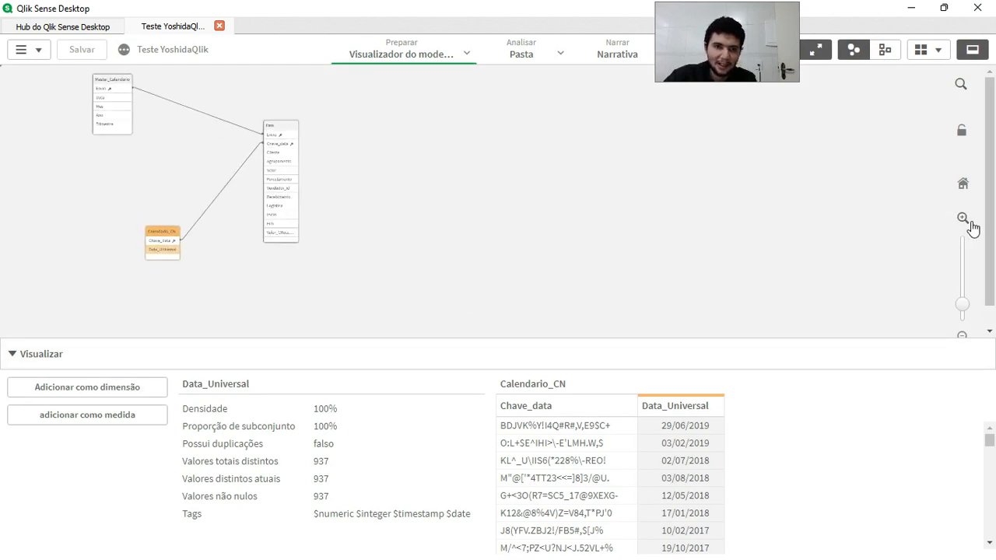
{"action": "left_click", "coordinate": [971, 223]}
{"action": "left_click", "coordinate": [971, 222]}
{"action": "left_click", "coordinate": [971, 223]}
{"action": "left_click", "coordinate": [970, 222]}
{"action": "left_click", "coordinate": [971, 223]}
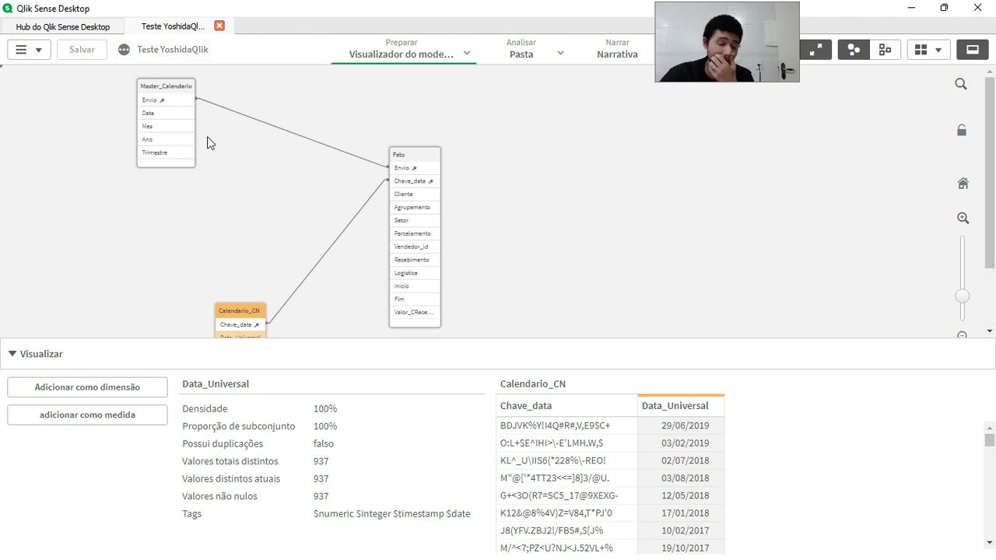
{"action": "left_click_drag", "start_coordinate": [168, 95], "coordinate": [191, 161]}
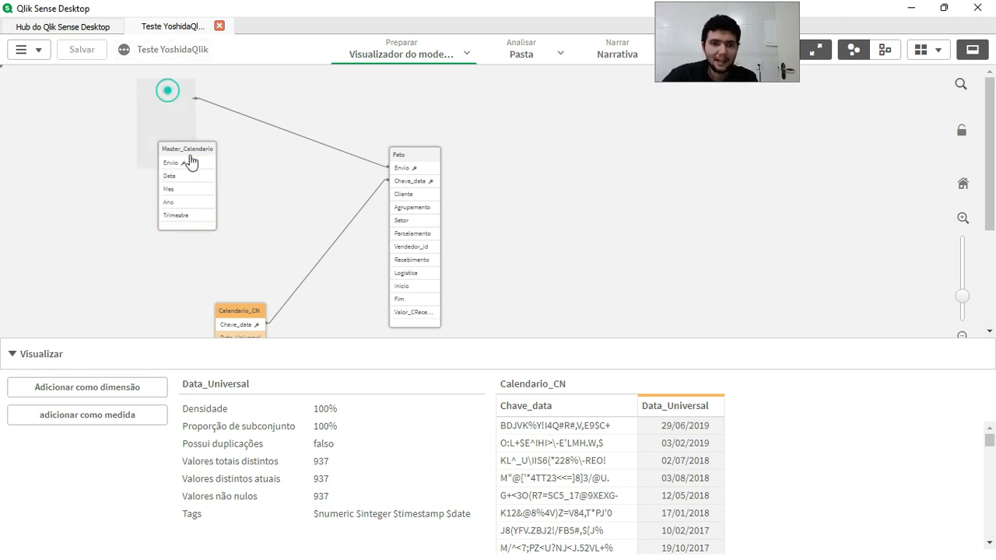
Return from the data model viewer to the data load editor.
{"action": "left_click", "coordinate": [466, 54]}
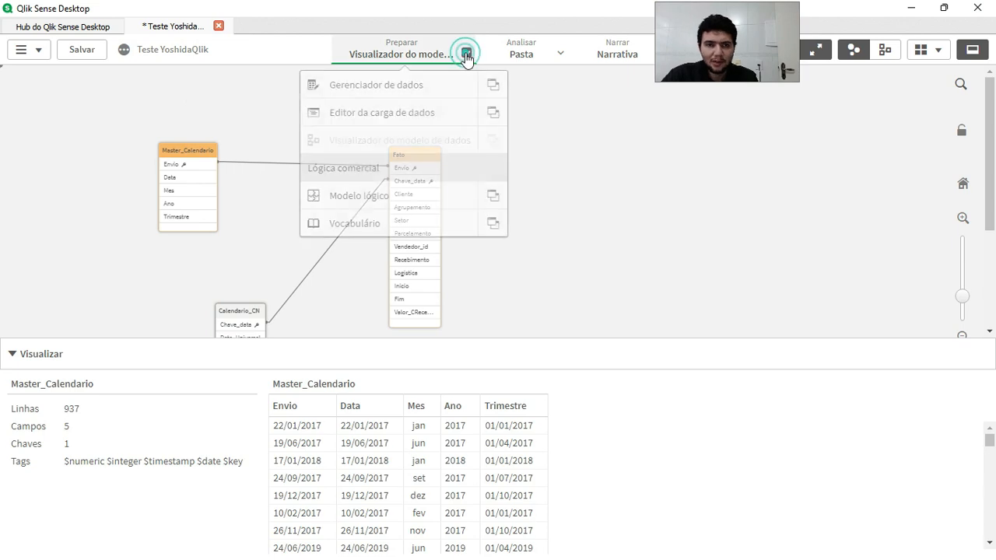
{"action": "left_click", "coordinate": [379, 117]}
{"action": "left_click", "coordinate": [525, 315]}
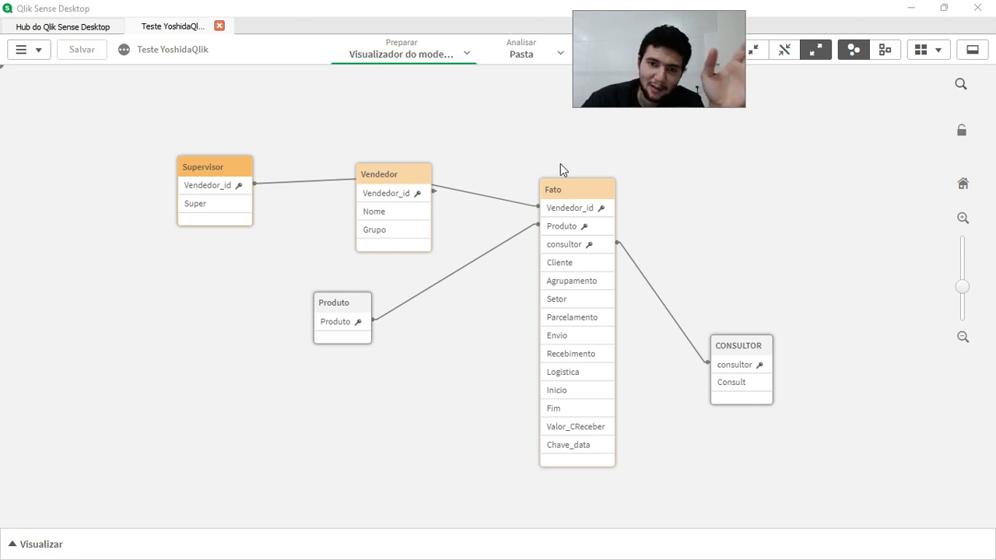
Rearrange the CONSULTOR, Vendedor and Produto tables around Fato, bringing CONSULTOR and Vendedor higher and closer to it.
{"action": "left_click_drag", "start_coordinate": [756, 346], "coordinate": [741, 271]}
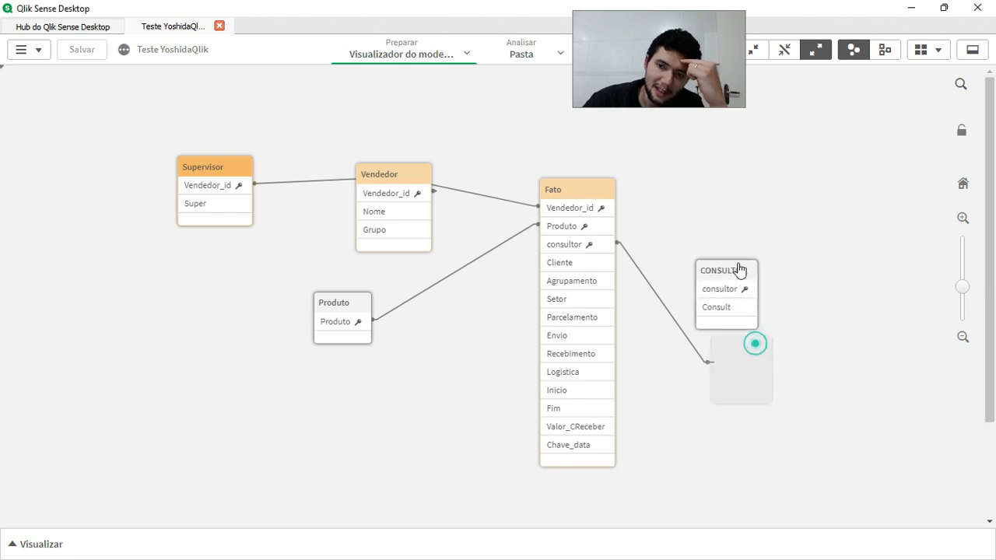
{"action": "left_click_drag", "start_coordinate": [400, 182], "coordinate": [415, 160]}
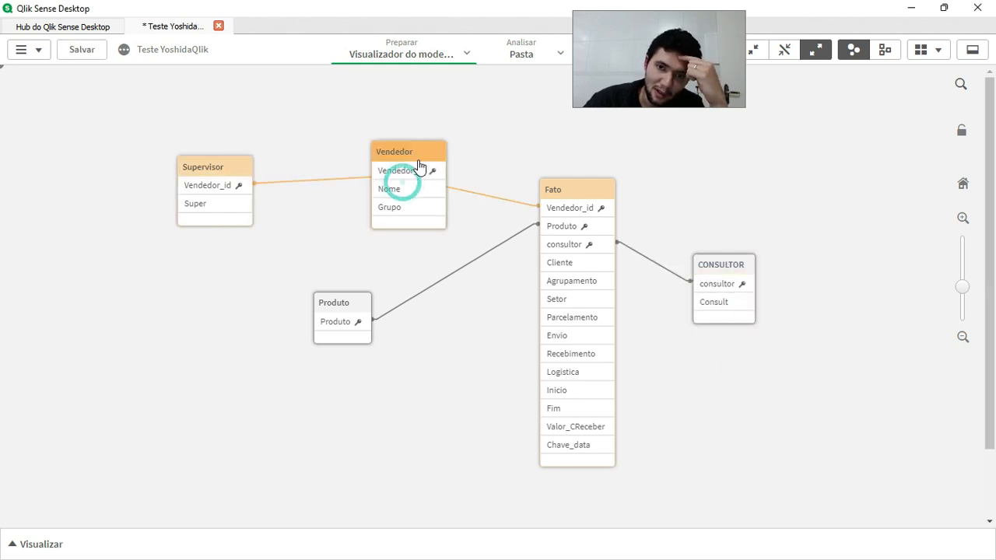
{"action": "left_click_drag", "start_coordinate": [355, 314], "coordinate": [350, 291]}
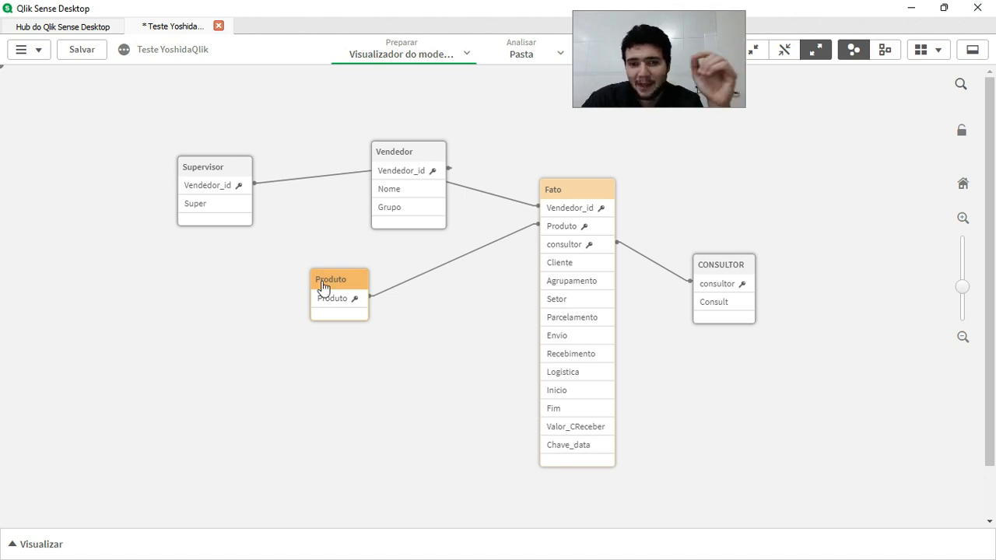
{"action": "left_click_drag", "start_coordinate": [323, 290], "coordinate": [326, 307]}
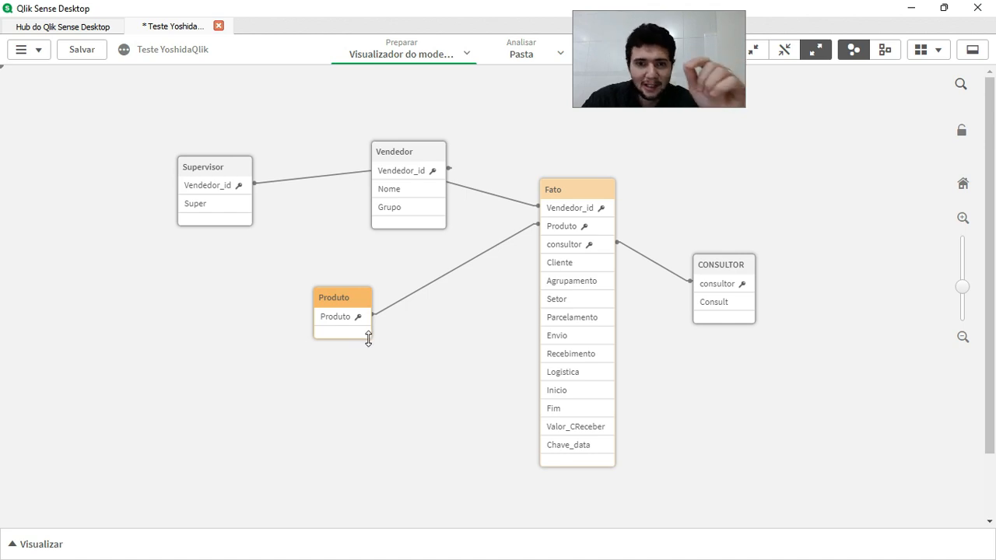
Reposition Supervisor and Vendedor so that Vendedor sits just above Produto with Supervisor to its left, and save the app.
{"action": "mouse_move", "coordinate": [232, 175]}
{"action": "left_mouse_down"}
{"action": "mouse_move", "coordinate": [212, 159]}
{"action": "mouse_move", "coordinate": [225, 158]}
{"action": "left_mouse_up"}
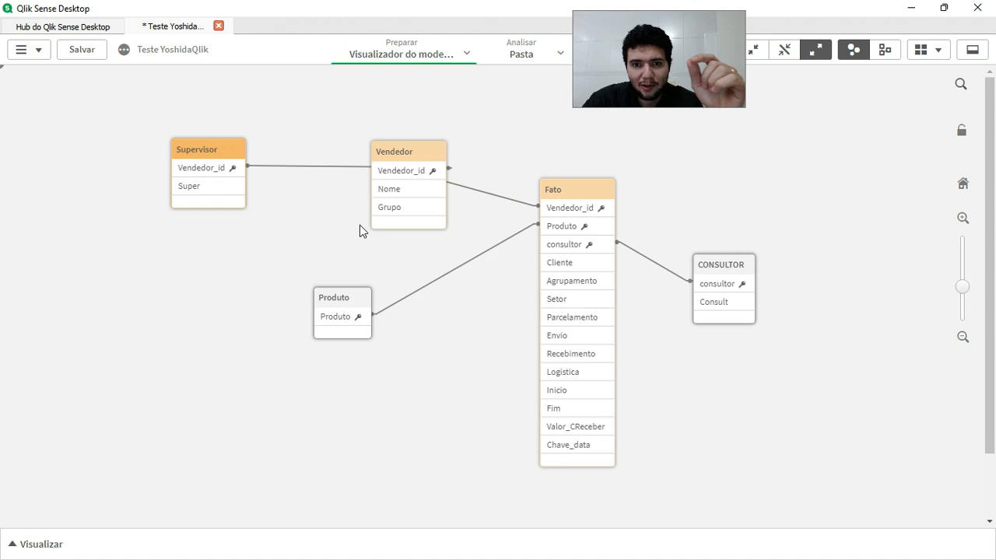
{"action": "left_click_drag", "start_coordinate": [225, 149], "coordinate": [514, 95]}
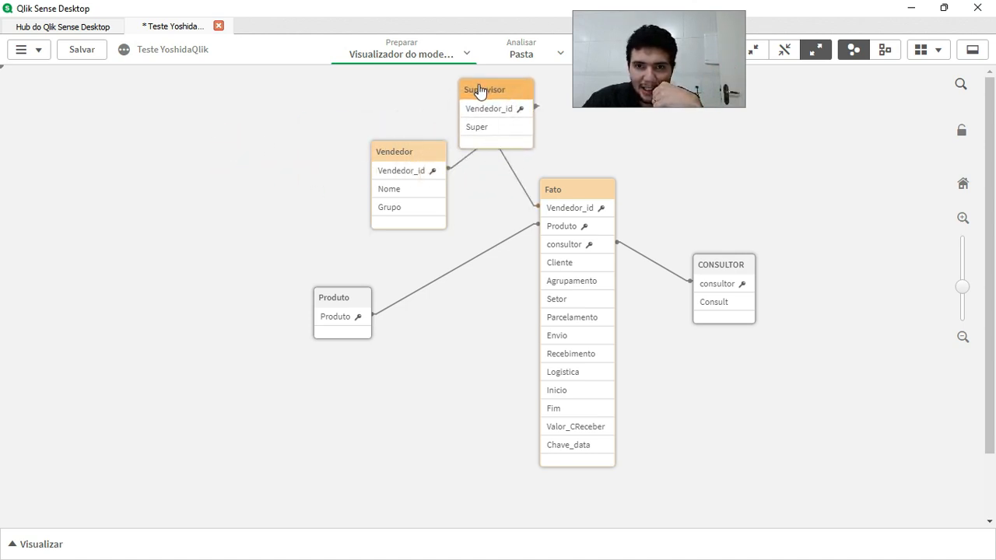
{"action": "left_click_drag", "start_coordinate": [418, 158], "coordinate": [379, 201]}
{"action": "left_click_drag", "start_coordinate": [477, 94], "coordinate": [330, 113]}
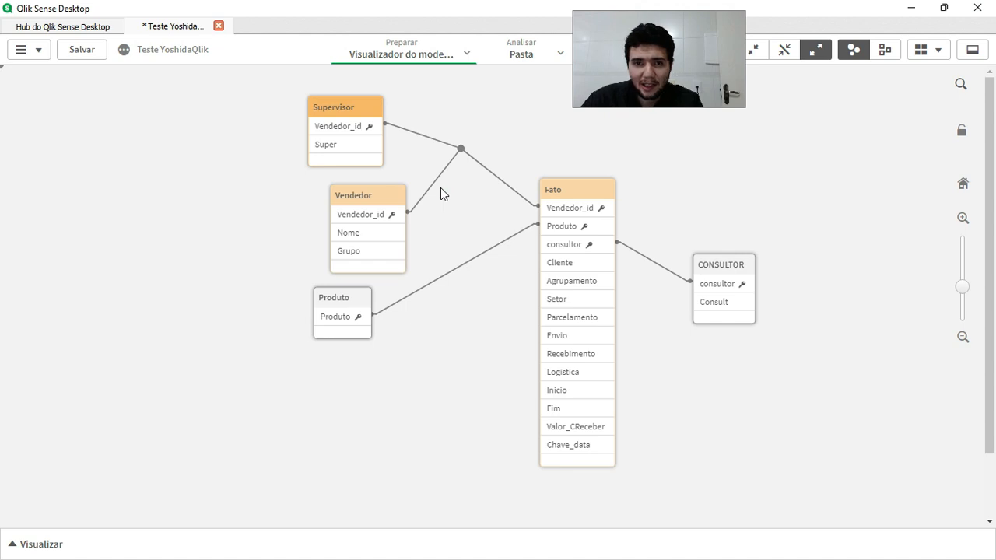
{"action": "left_click_drag", "start_coordinate": [347, 107], "coordinate": [253, 187]}
{"action": "left_click", "coordinate": [465, 54]}
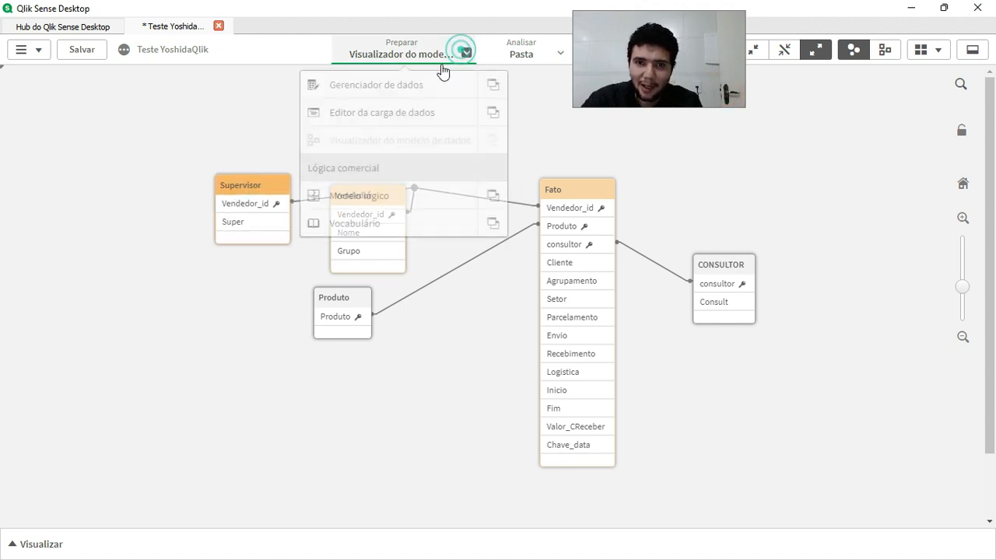
{"action": "left_click", "coordinate": [87, 53]}
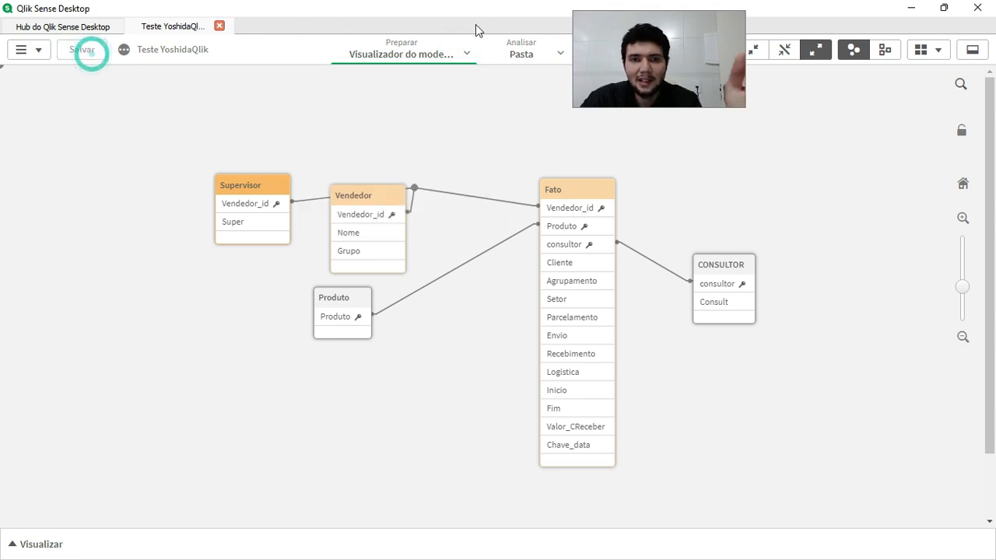
Open the data load editor and review the Produto, Vendedor, Supervisor and CONSULTOR loads below Fato.
{"action": "left_click", "coordinate": [473, 54]}
{"action": "left_click", "coordinate": [423, 118]}
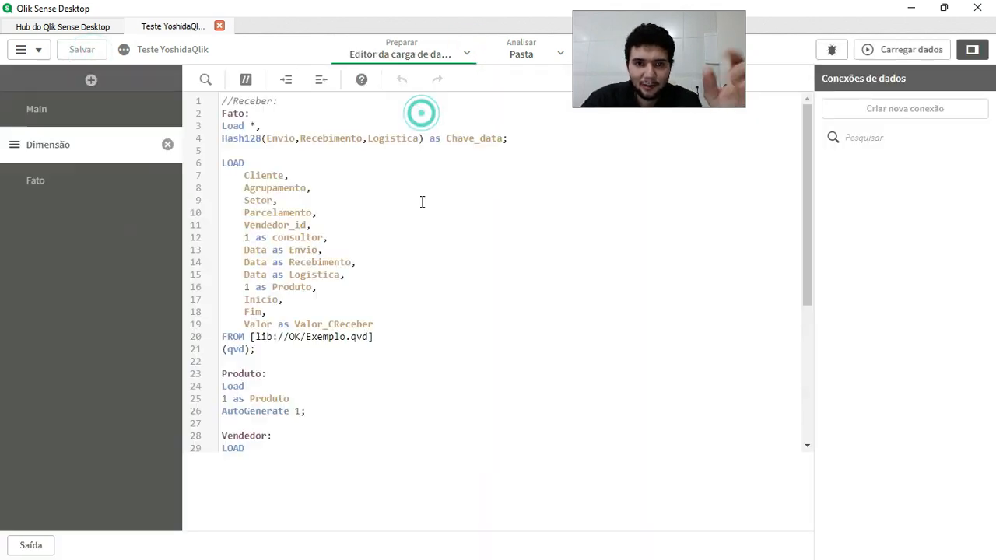
{"action": "scroll", "coordinate": [439, 436], "scroll_direction": "down", "scroll_amount": 5}
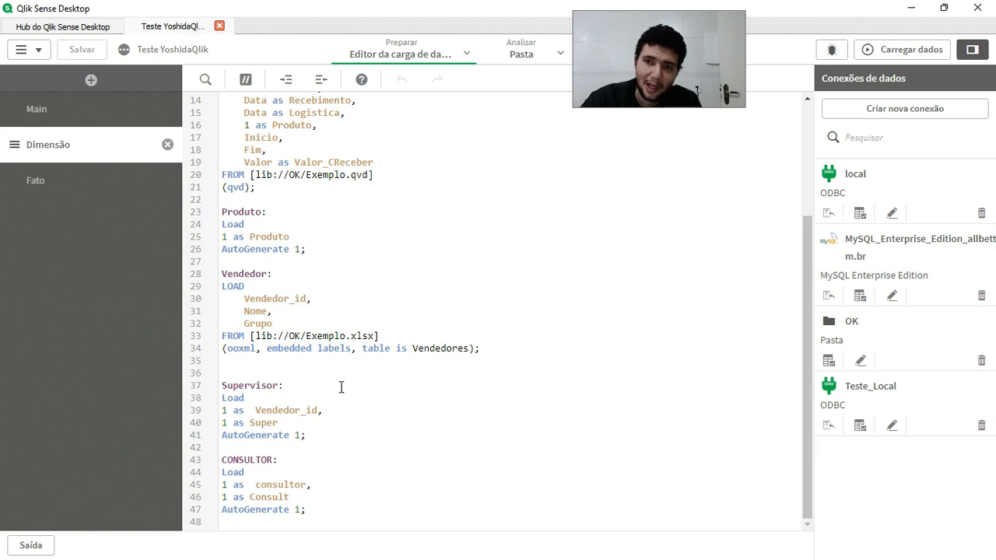
Insert left join(Vendedor) directly above the Supervisor load in the Dimensão section and load the data.
{"action": "left_click", "coordinate": [249, 369]}
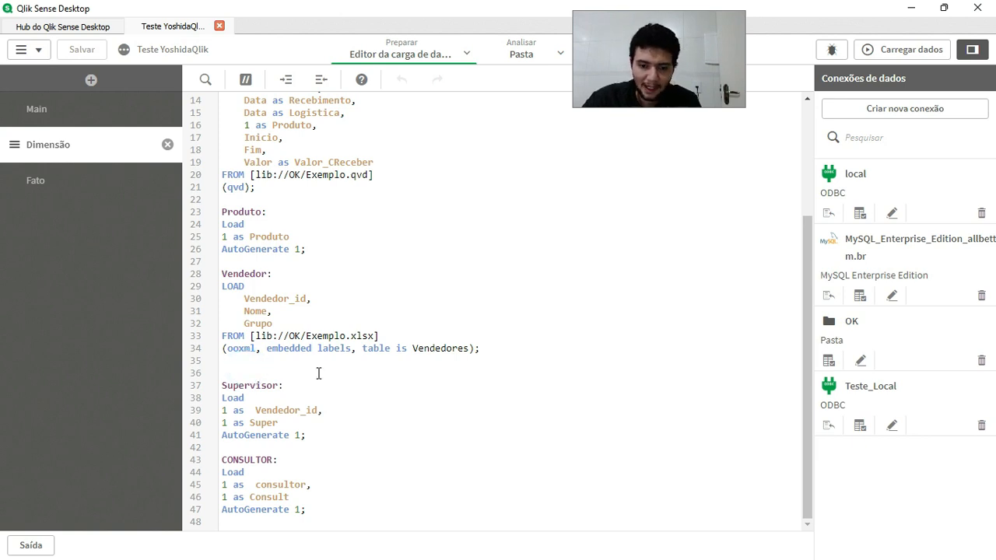
{"action": "type", "text": "left join"}
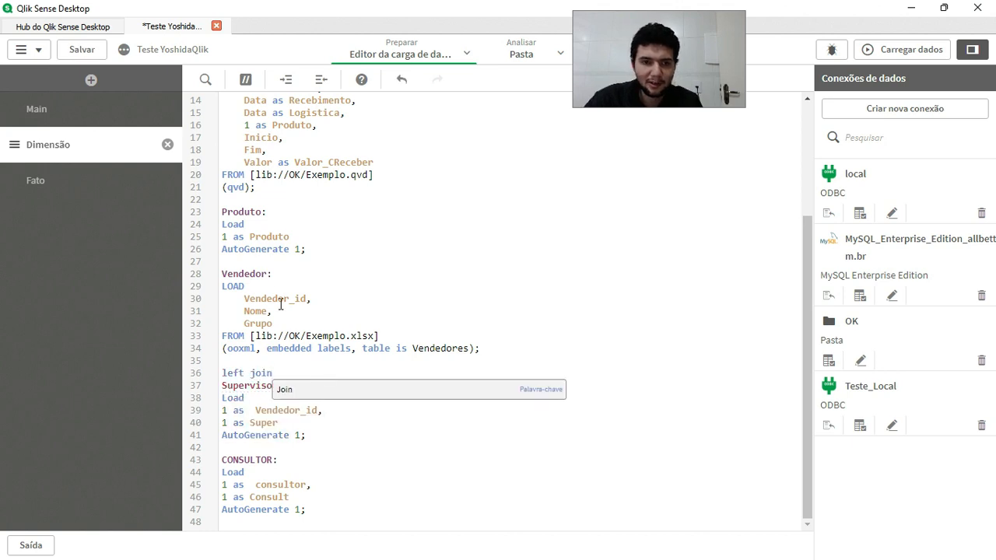
{"action": "type", "text": "(Vendedor)"}
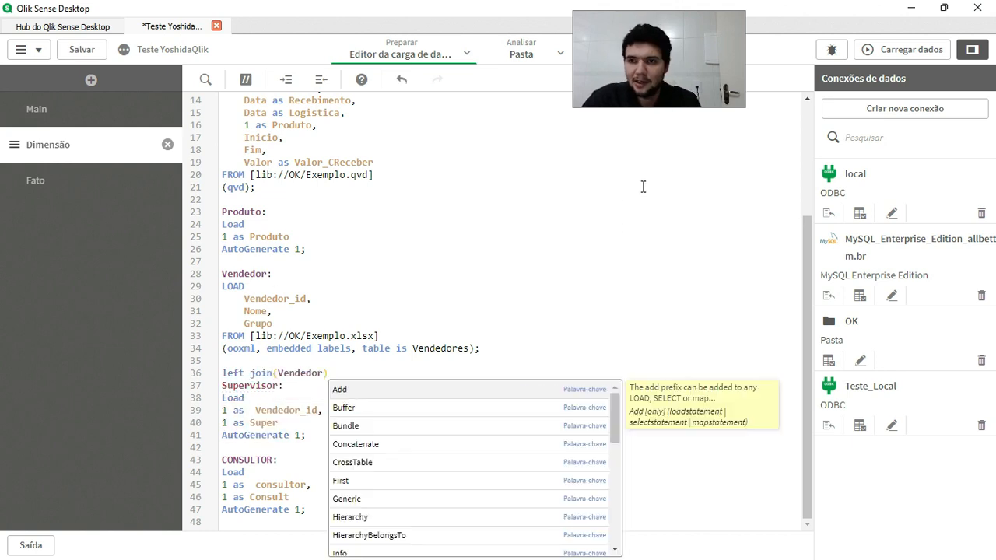
{"action": "left_click", "coordinate": [879, 50]}
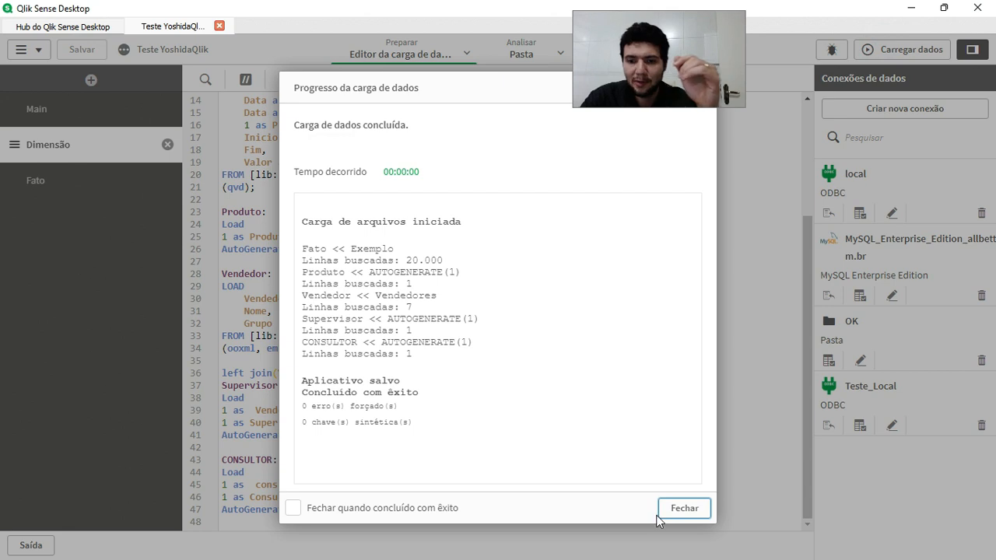
{"action": "left_click", "coordinate": [685, 508]}
Open the data model viewer, move the Vendedor table up and away from Fato, and extend it to show all its fields.
{"action": "left_click", "coordinate": [467, 53]}
{"action": "left_click", "coordinate": [418, 141]}
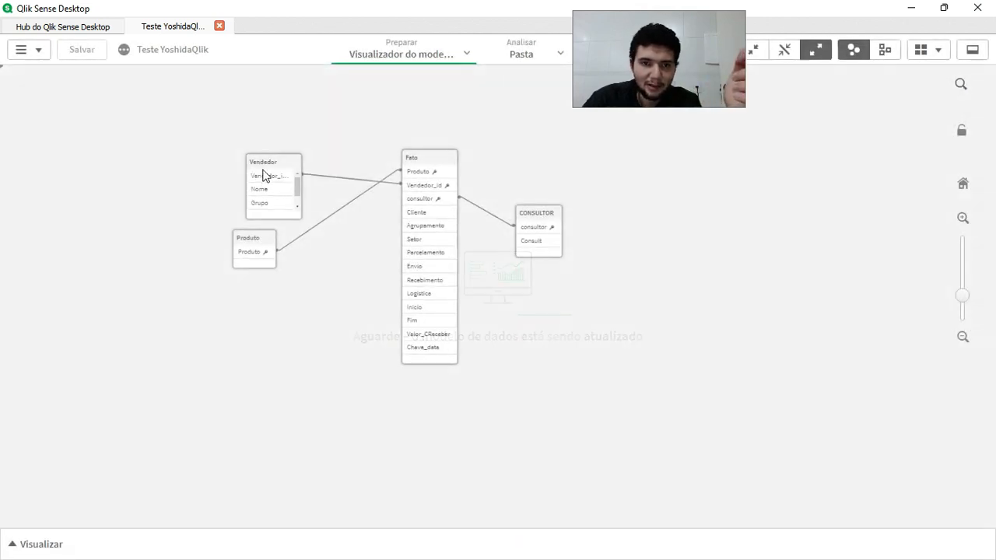
{"action": "left_click_drag", "start_coordinate": [262, 171], "coordinate": [223, 138]}
{"action": "left_click_drag", "start_coordinate": [238, 184], "coordinate": [238, 197]}
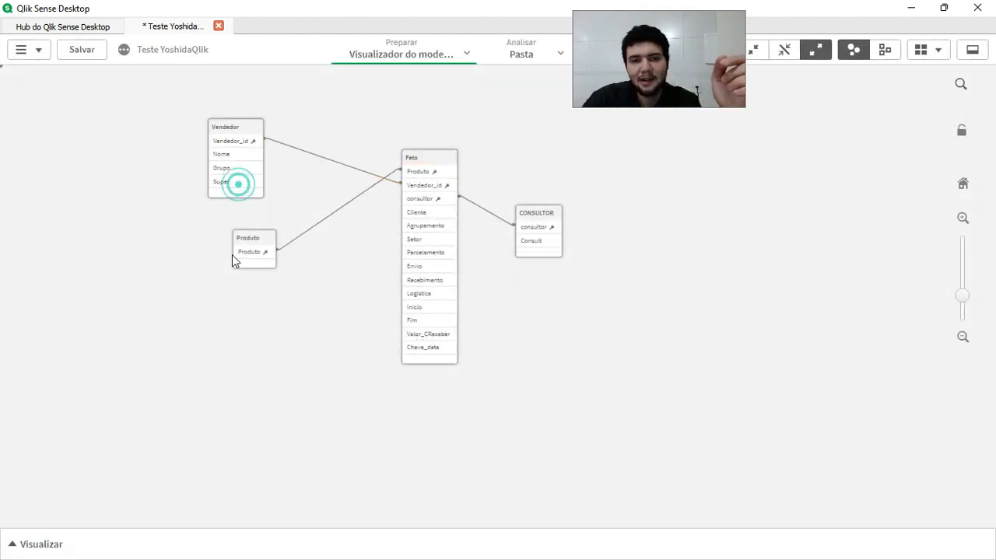